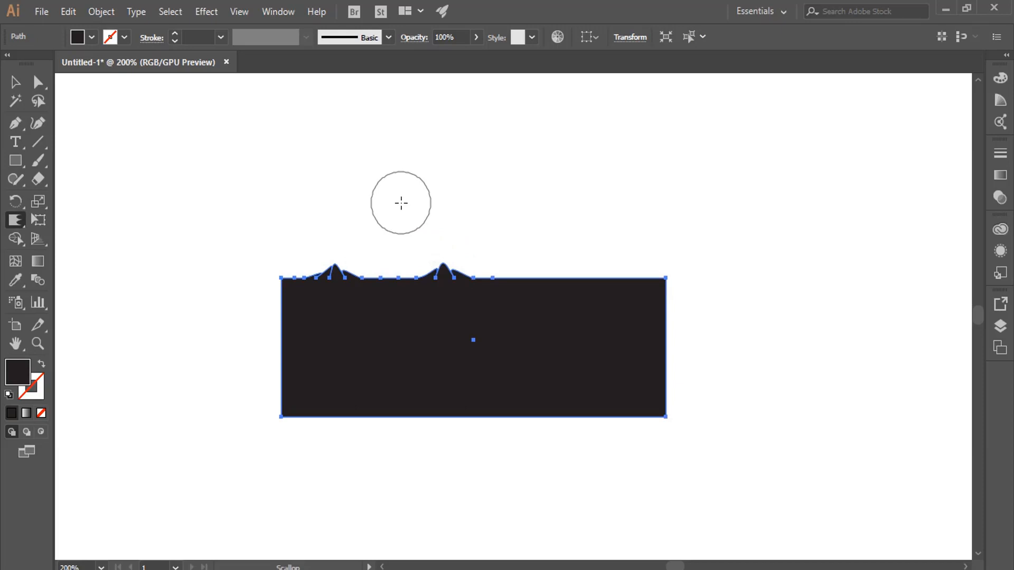
# - Scallop the black rectangle's top edge with repeated upward Scallop strokes along its full width and at both upper corners, and deselect it
pyautogui.hotkey('ctrl', '+')
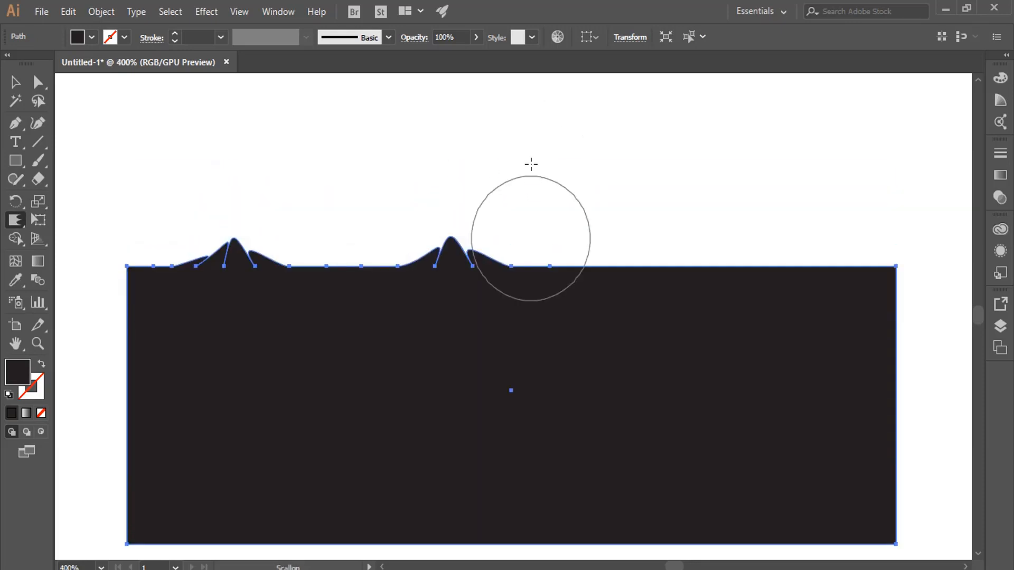
pyautogui.scroll(1, 531, 165)
pyautogui.moveTo(642, 338); pyautogui.dragTo(643, 291)
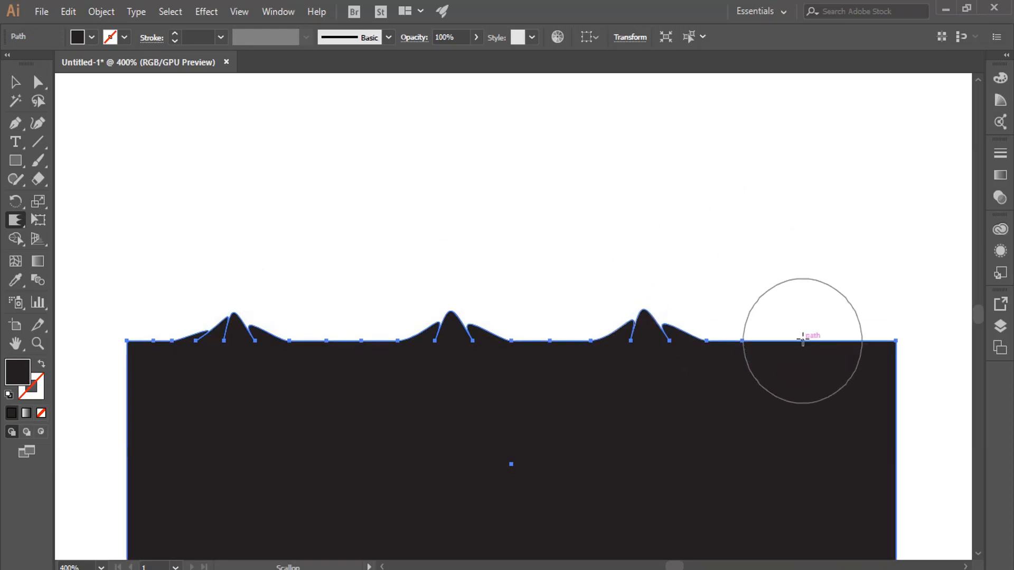
pyautogui.moveTo(802, 338); pyautogui.dragTo(797, 263)
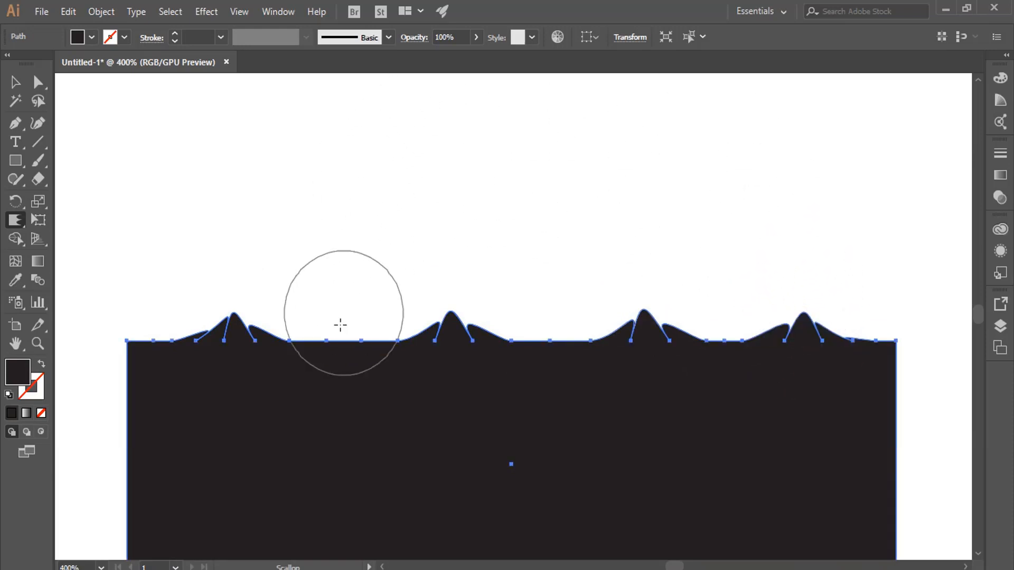
pyautogui.moveTo(334, 343); pyautogui.dragTo(335, 286)
pyautogui.scroll(-1, 402, 308)
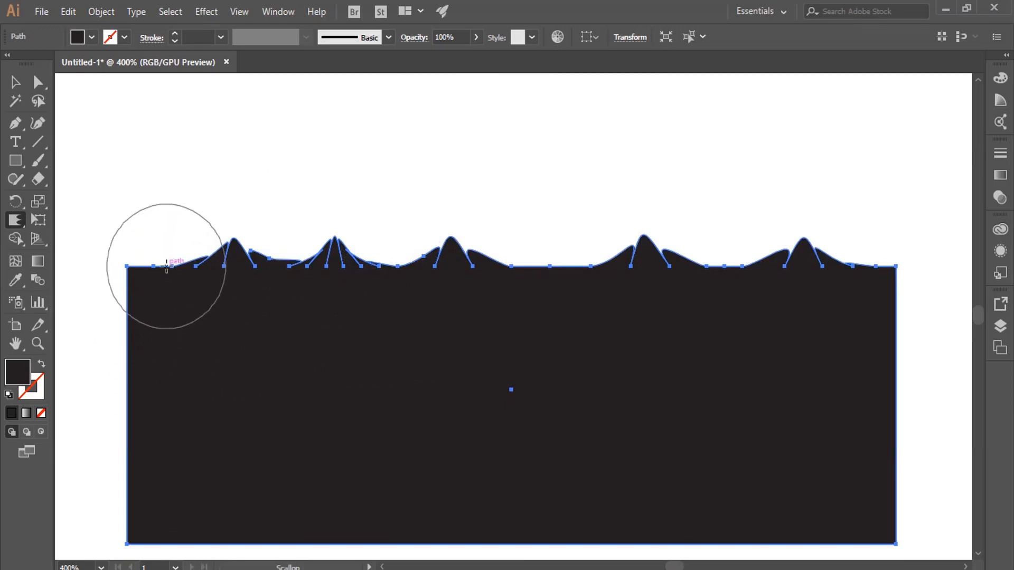
pyautogui.moveTo(166, 266); pyautogui.dragTo(129, 151)
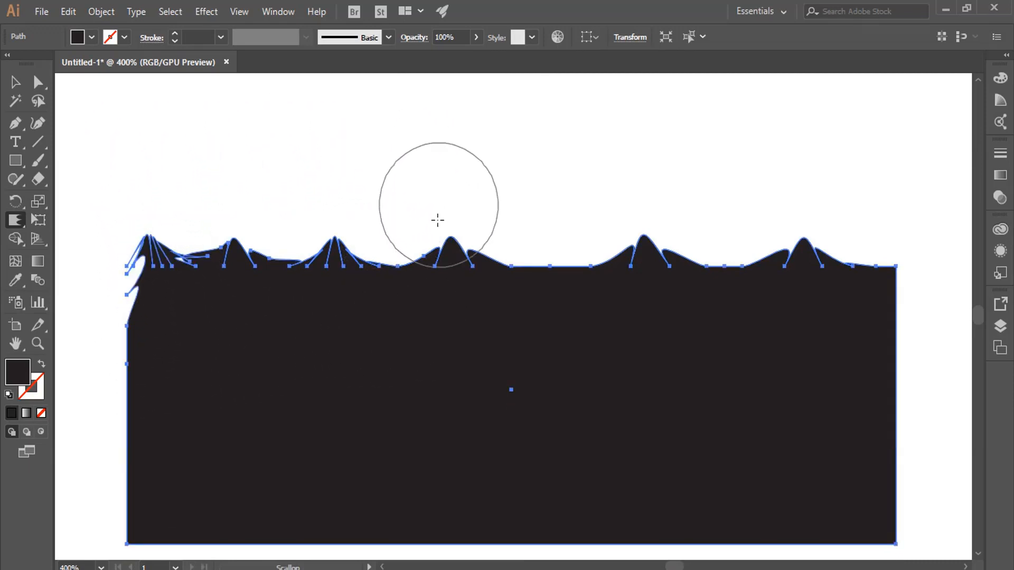
pyautogui.moveTo(407, 276)
pyautogui.mouseDown()
pyautogui.moveTo(387, 198)
pyautogui.moveTo(391, 131)
pyautogui.mouseUp()
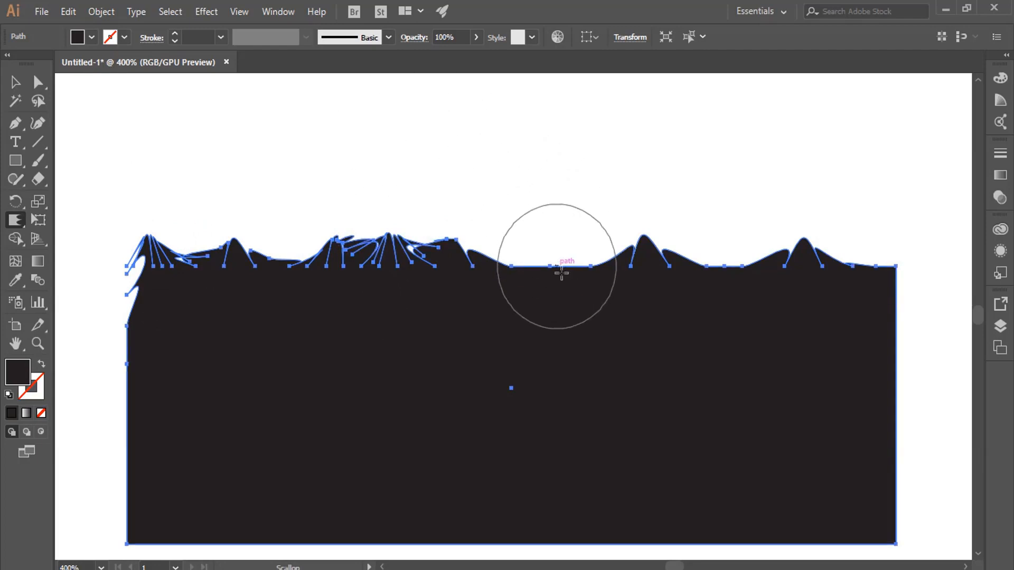
pyautogui.moveTo(561, 272); pyautogui.dragTo(554, 227)
pyautogui.moveTo(690, 283)
pyautogui.mouseDown()
pyautogui.moveTo(715, 275)
pyautogui.moveTo(715, 216)
pyautogui.mouseUp()
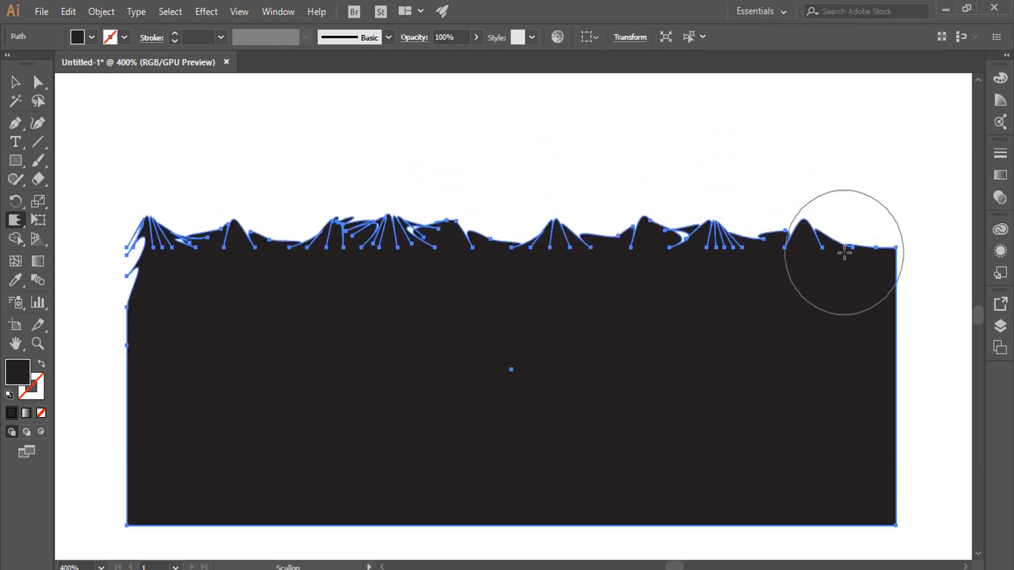
pyautogui.moveTo(844, 253)
pyautogui.mouseDown()
pyautogui.moveTo(851, 276)
pyautogui.moveTo(831, 164)
pyautogui.mouseUp()
pyautogui.moveTo(503, 248); pyautogui.dragTo(409, 135)
pyautogui.click(16, 81)
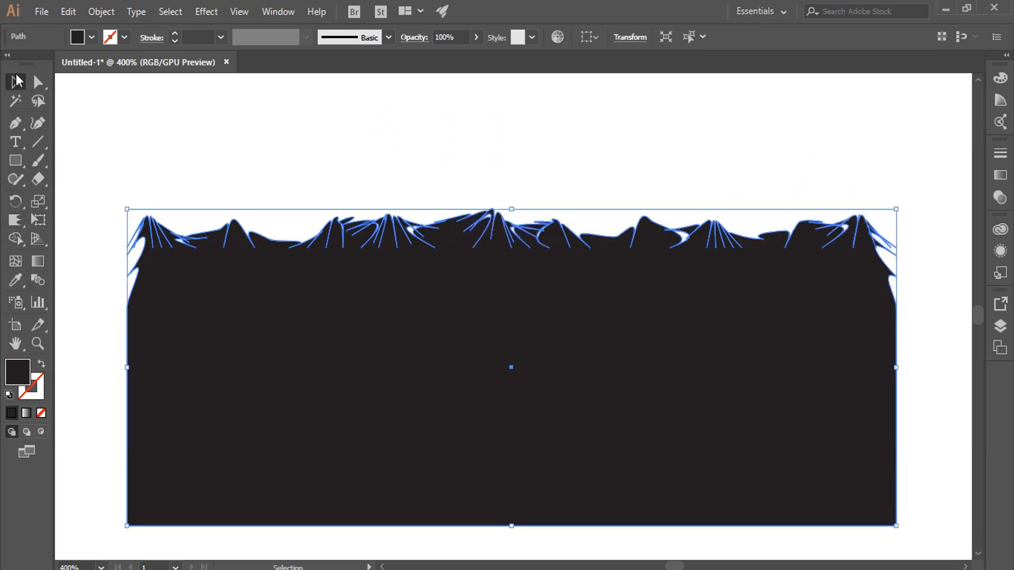
pyautogui.click(144, 149)
pyautogui.scroll(2, 188, 159)
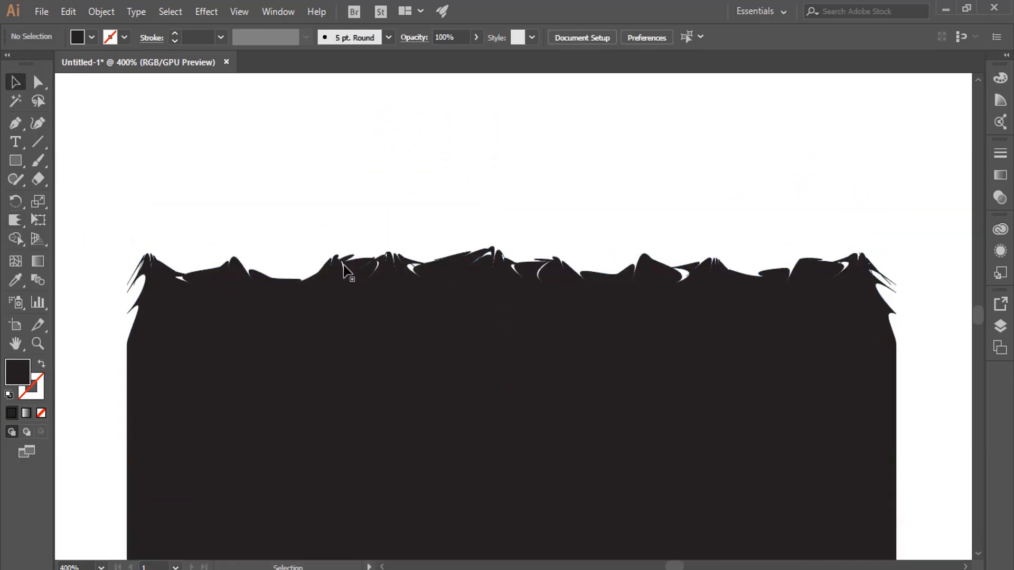
pyautogui.scroll(-3, 344, 267)
# - Select the black shape and pull five spikes downward out of its bottom edge with the Scallop Tool
pyautogui.click(538, 452)
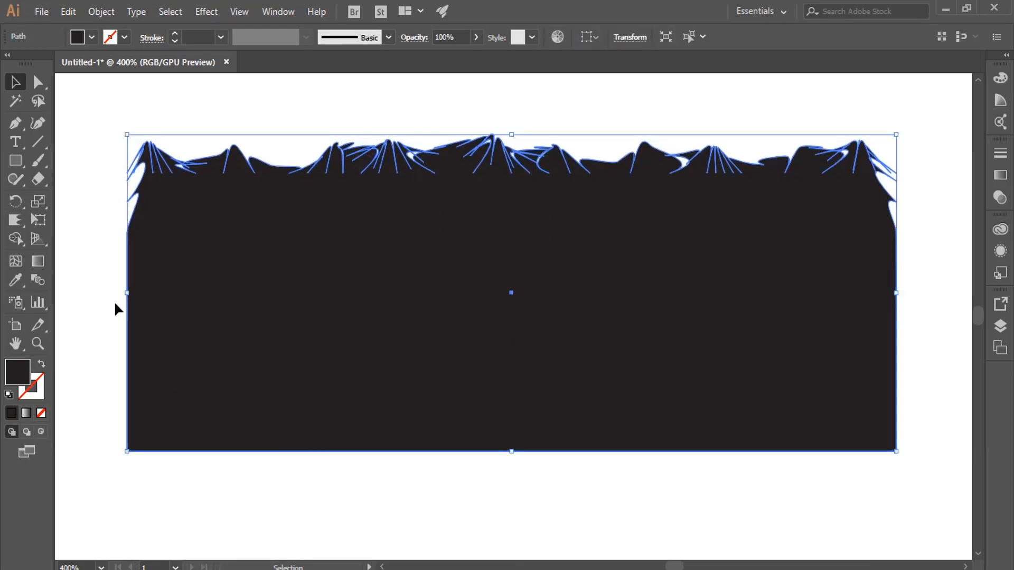
pyautogui.moveTo(9, 228); pyautogui.dragTo(87, 312)
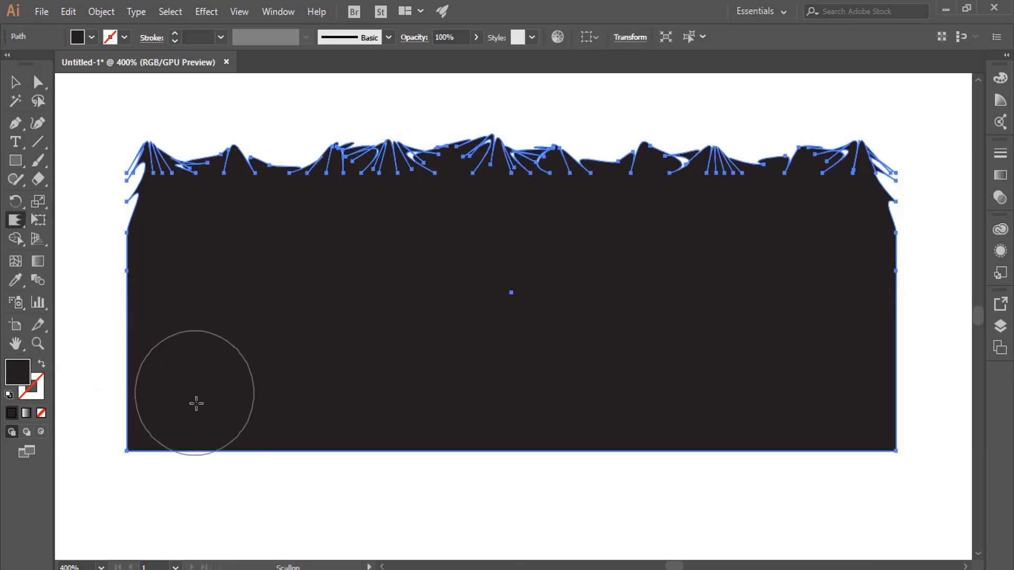
pyautogui.moveTo(202, 469); pyautogui.dragTo(204, 498)
pyautogui.moveTo(409, 450); pyautogui.dragTo(421, 512)
pyautogui.moveTo(597, 458); pyautogui.dragTo(615, 521)
pyautogui.moveTo(335, 458); pyautogui.dragTo(319, 502)
pyautogui.moveTo(788, 452); pyautogui.dragTo(813, 522)
# - Pull one scalloped spike out of the shape's left side and two out of its right side, and deselect the shape
pyautogui.moveTo(128, 288); pyautogui.dragTo(62, 278)
pyautogui.scroll(-3, 338, 370)
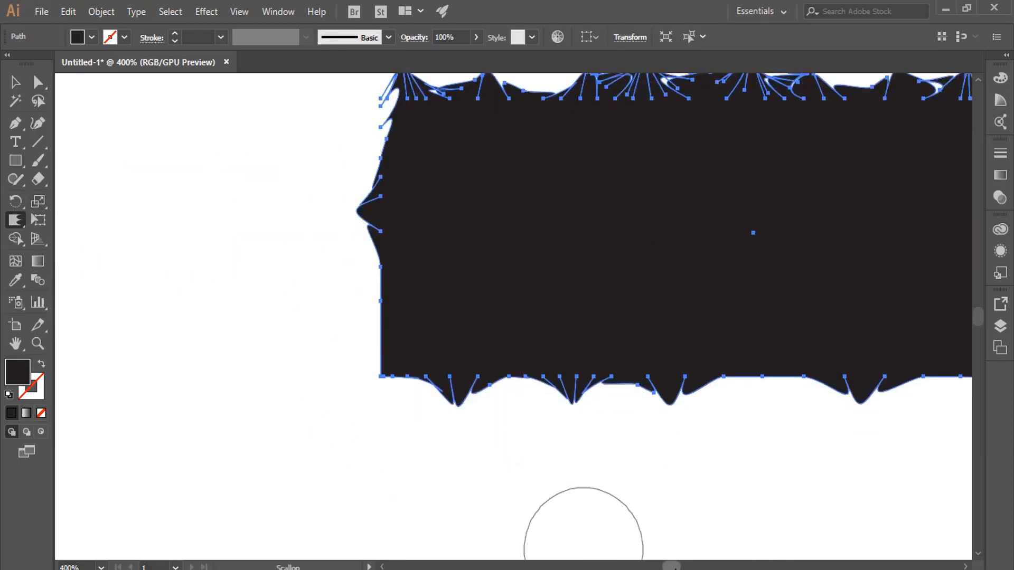
pyautogui.moveTo(675, 568); pyautogui.dragTo(679, 569)
pyautogui.scroll(3, 459, 421)
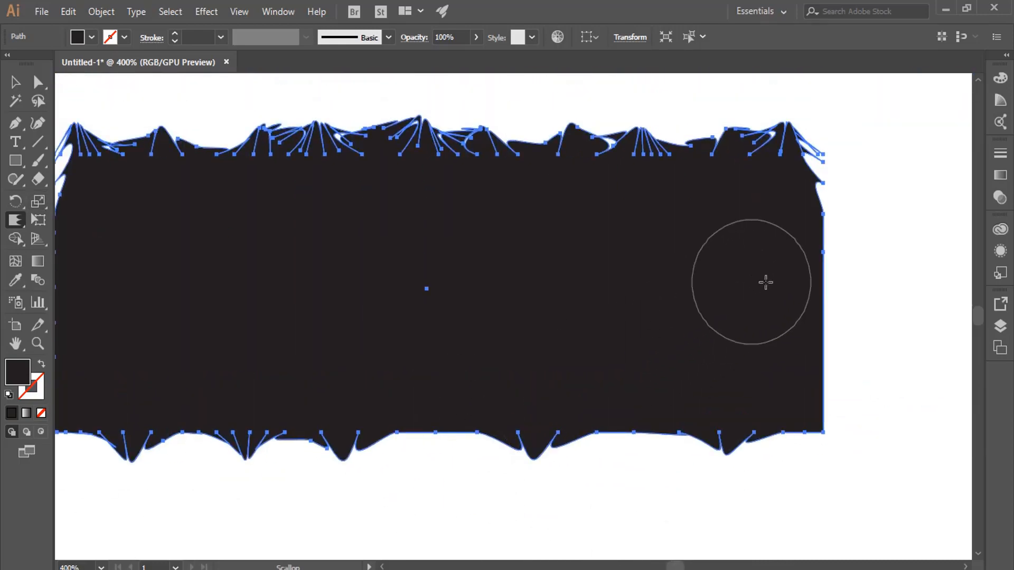
pyautogui.moveTo(765, 283); pyautogui.dragTo(903, 276)
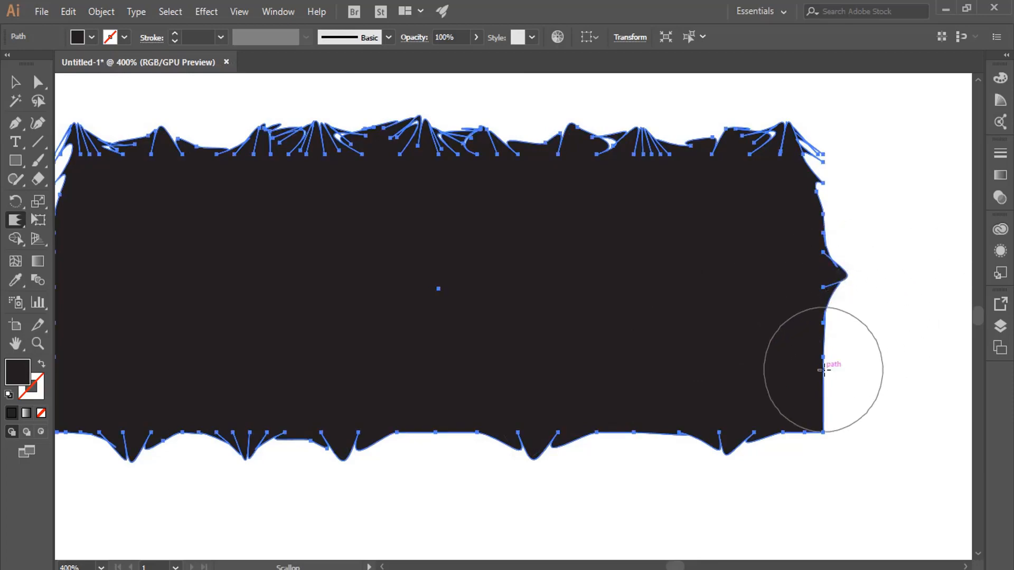
pyautogui.moveTo(824, 370); pyautogui.dragTo(945, 373)
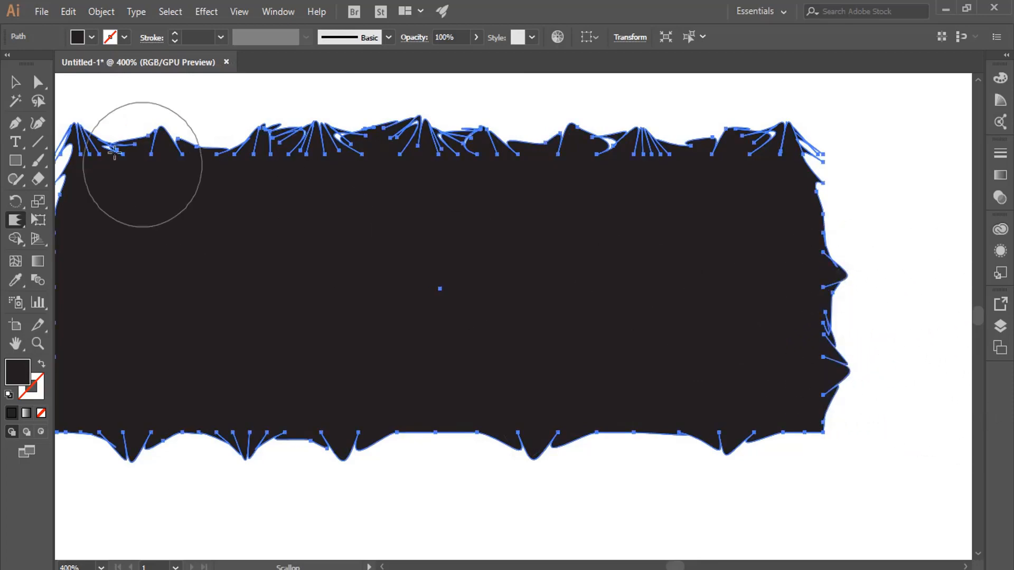
pyautogui.press('v')
pyautogui.click(120, 89)
# - Select the whole scalloped shape and delete it from the artboard
pyautogui.scroll(1, 433, 283)
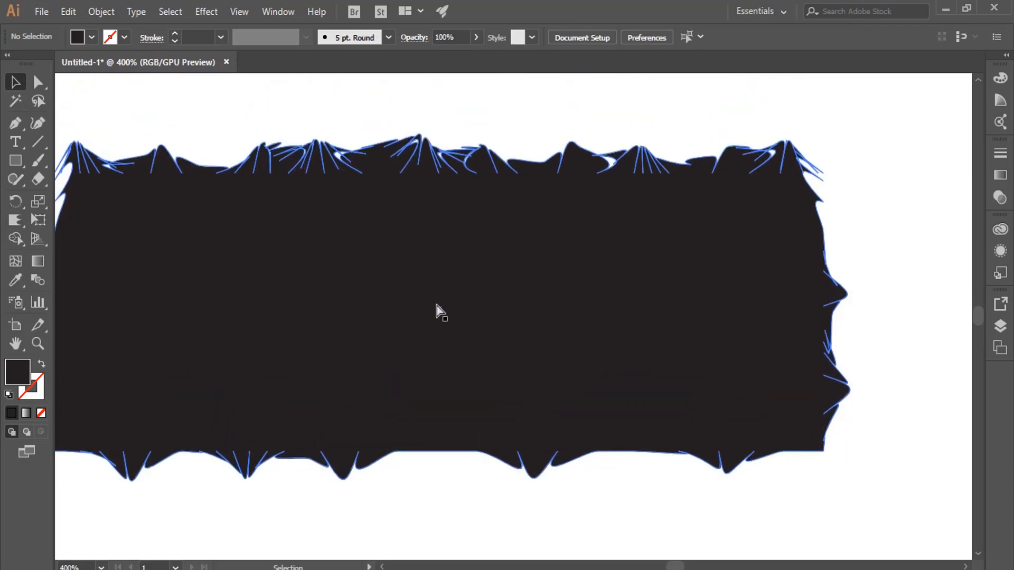
pyautogui.hotkey('ctrl', '-')
pyautogui.moveTo(433, 244); pyautogui.dragTo(435, 269)
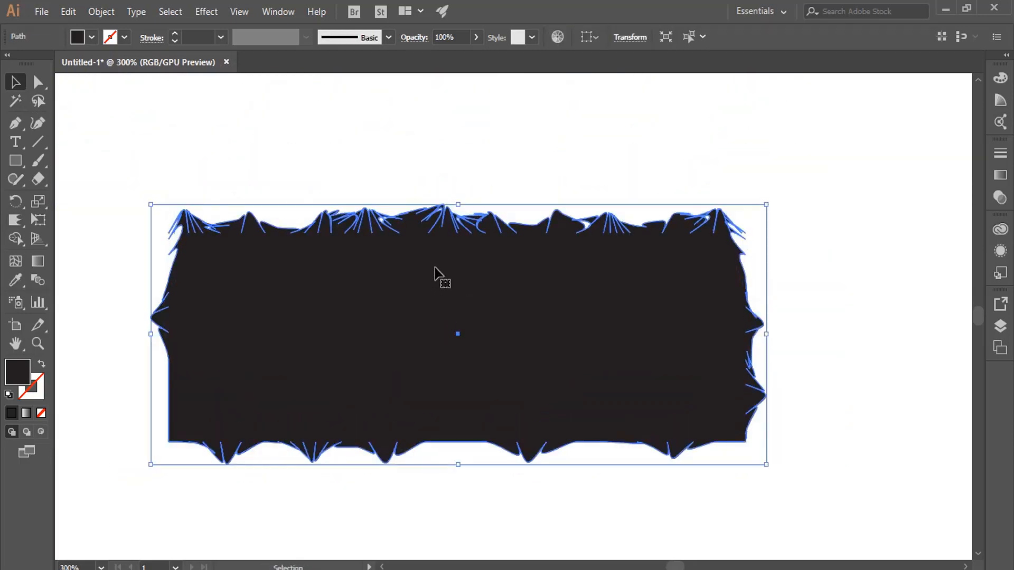
pyautogui.press('Delete')
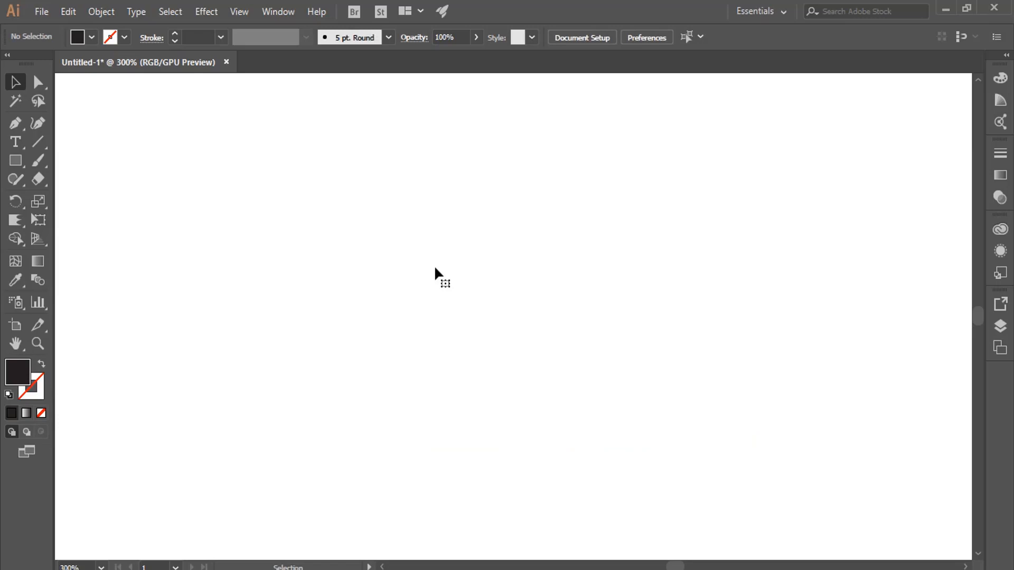
# - Draw a new wide black rectangle across the middle of the empty artboard
pyautogui.click(16, 221)
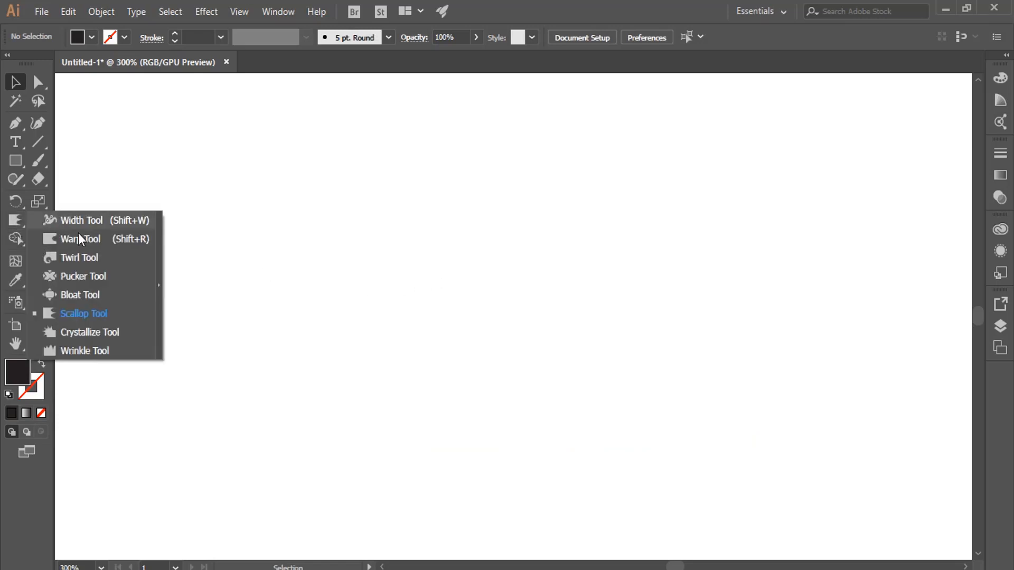
pyautogui.moveTo(15, 160); pyautogui.dragTo(82, 159)
pyautogui.moveTo(221, 277); pyautogui.dragTo(743, 466)
# - Distort the new rectangle's top edge and its upper right corner with short Crystallize Tool strokes
pyautogui.click(15, 222)
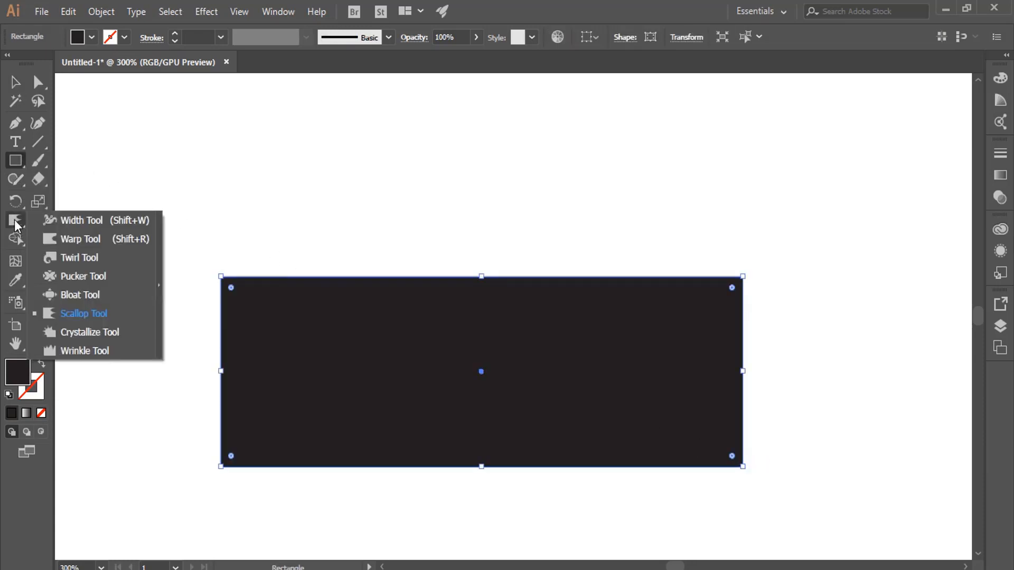
pyautogui.click(89, 333)
pyautogui.moveTo(331, 285); pyautogui.dragTo(332, 276)
pyautogui.moveTo(469, 273); pyautogui.dragTo(466, 240)
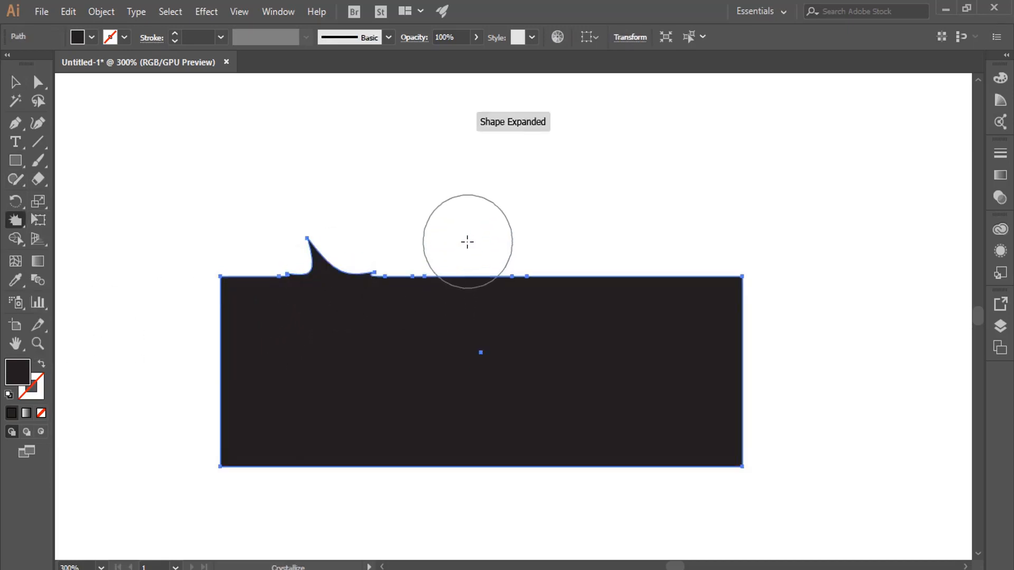
pyautogui.moveTo(467, 277); pyautogui.dragTo(468, 277)
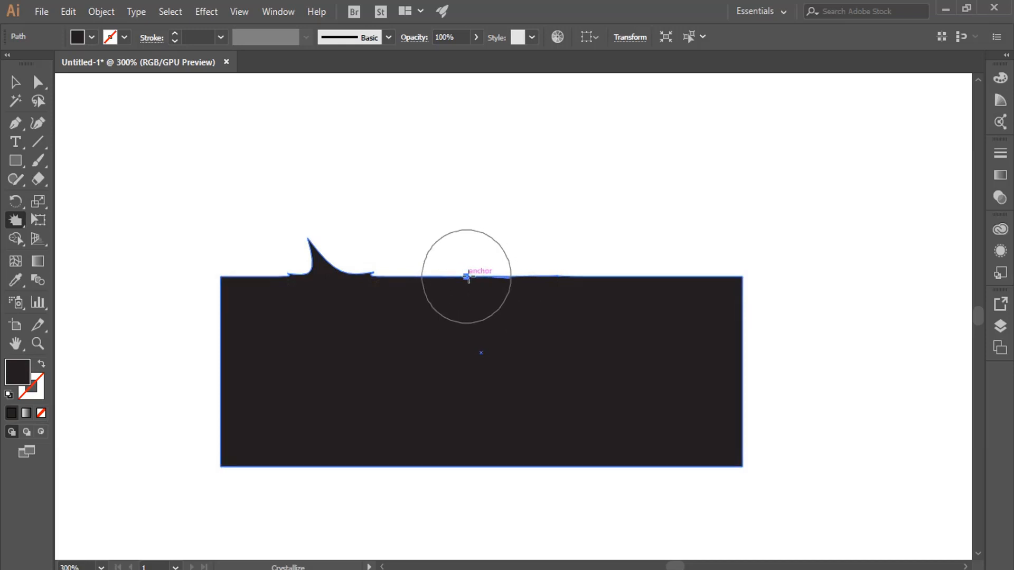
pyautogui.moveTo(745, 277); pyautogui.dragTo(744, 285)
pyautogui.moveTo(671, 280); pyautogui.dragTo(669, 277)
pyautogui.moveTo(584, 274); pyautogui.dragTo(583, 273)
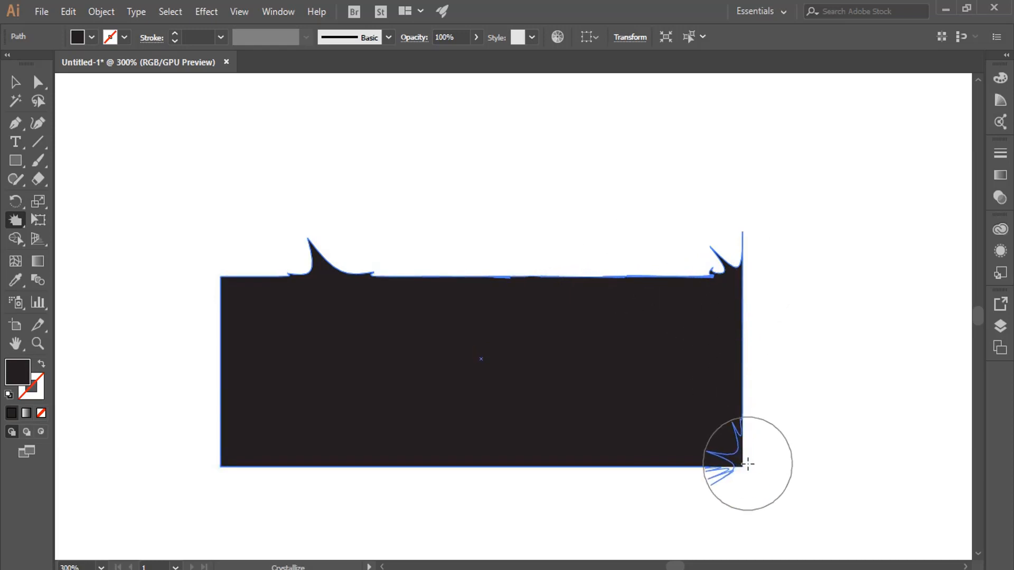
# - Crystallize the rectangle's lower right, lower left and upper left corners, and add one more stroke at the middle of the top edge
pyautogui.moveTo(747, 464); pyautogui.dragTo(747, 465)
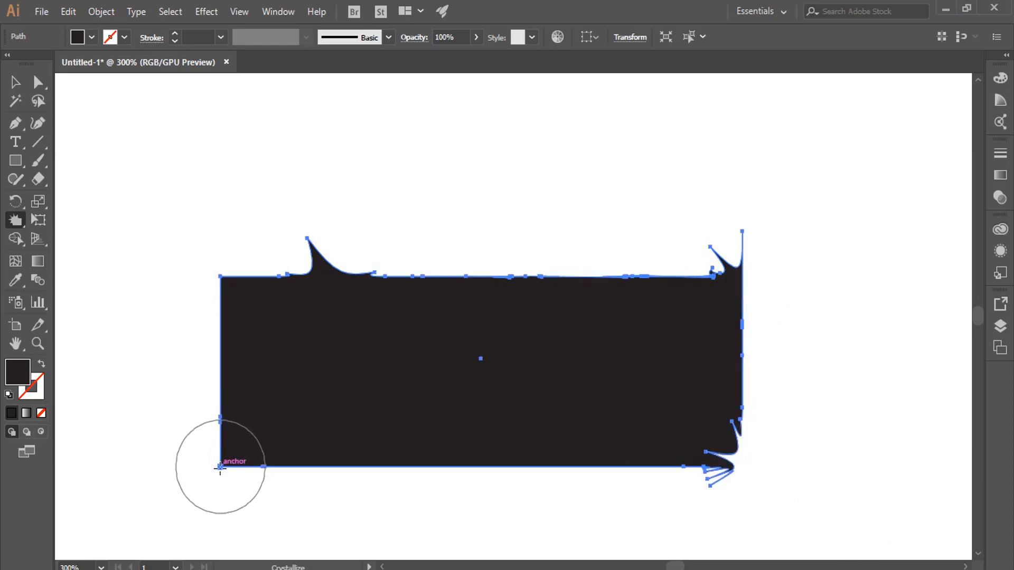
pyautogui.moveTo(220, 467); pyautogui.dragTo(220, 467)
pyautogui.moveTo(221, 269); pyautogui.dragTo(221, 269)
pyautogui.moveTo(459, 271); pyautogui.dragTo(459, 269)
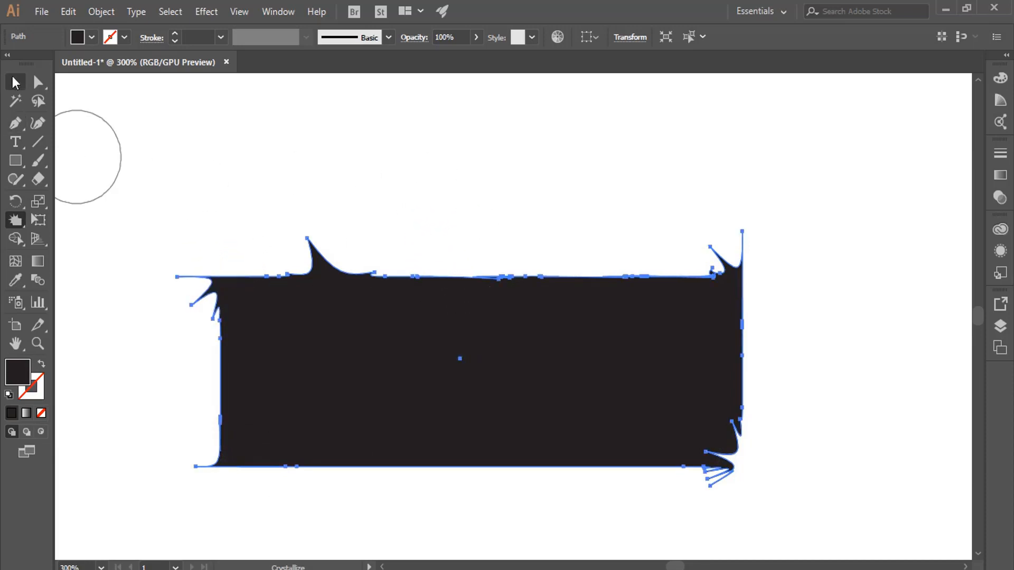
# - Move the crystallized shape slightly upward and narrow it to about half its width from its right side
pyautogui.click(15, 83)
pyautogui.moveTo(473, 311); pyautogui.dragTo(471, 289)
pyautogui.click(801, 333)
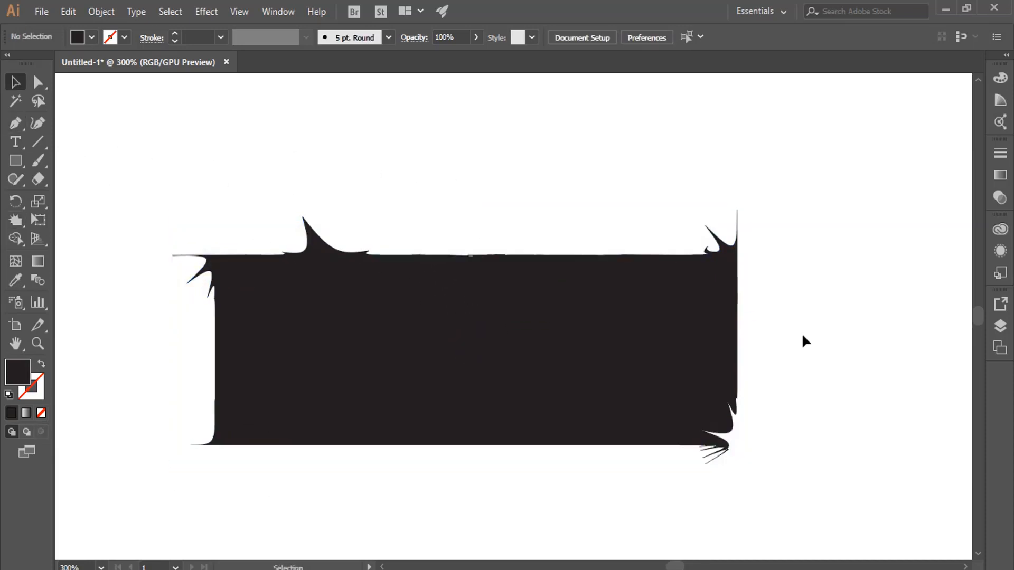
pyautogui.click(681, 264)
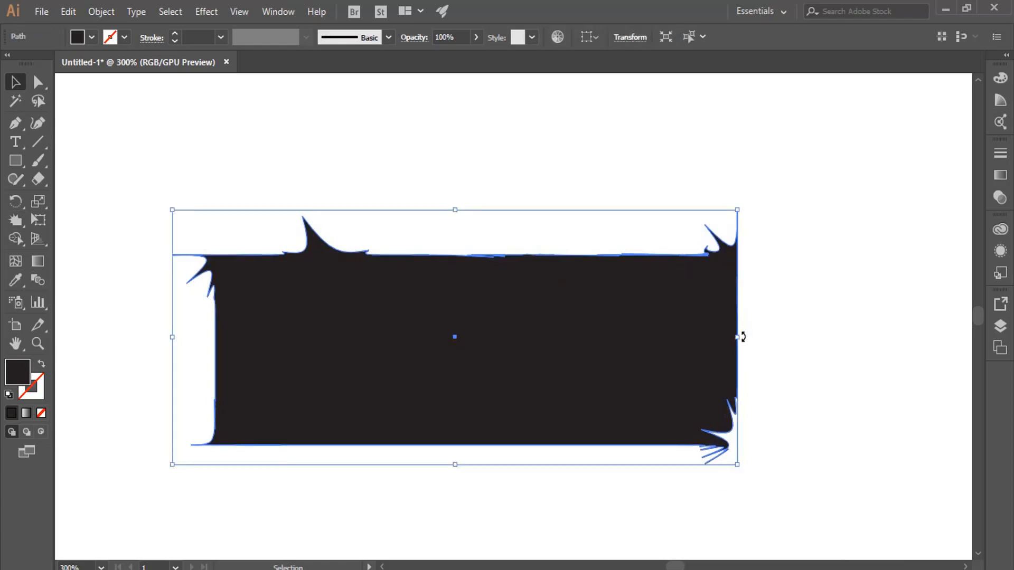
pyautogui.moveTo(743, 337); pyautogui.dragTo(465, 336)
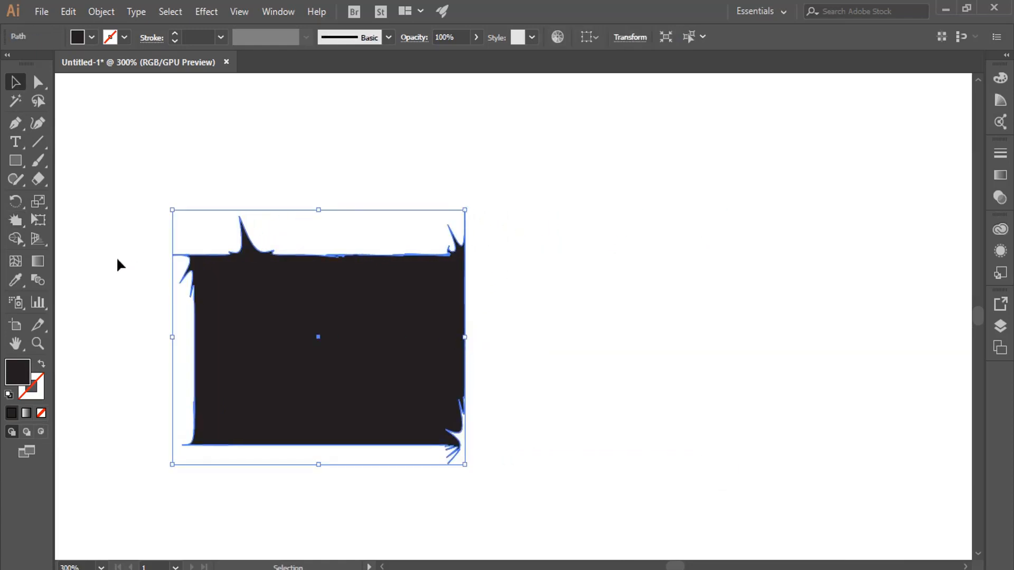
# - Roughen all four sides of the narrowed shape with further Crystallize Tool strokes around its outline
pyautogui.moveTo(15, 226); pyautogui.dragTo(87, 331)
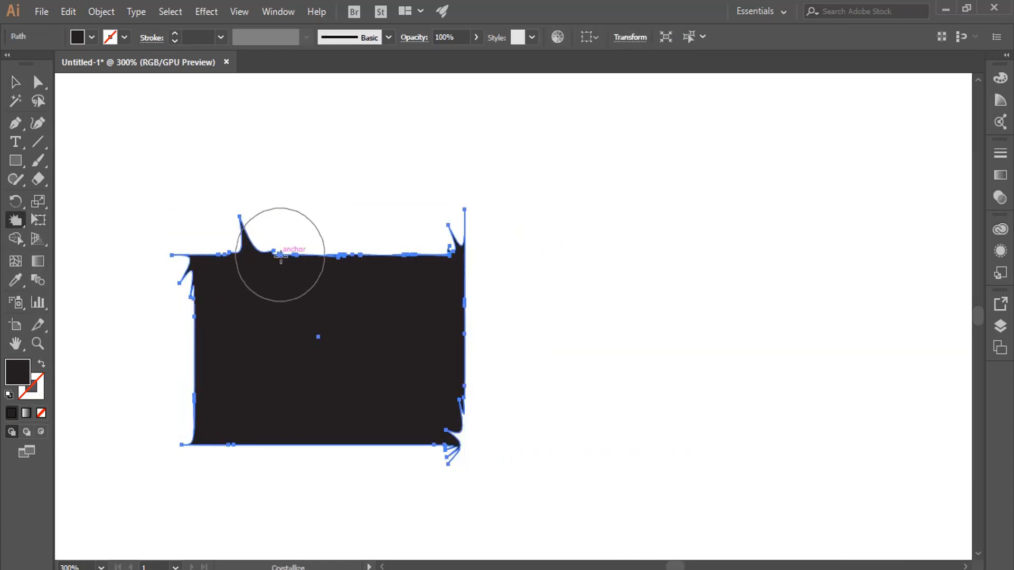
pyautogui.moveTo(340, 247); pyautogui.dragTo(384, 252)
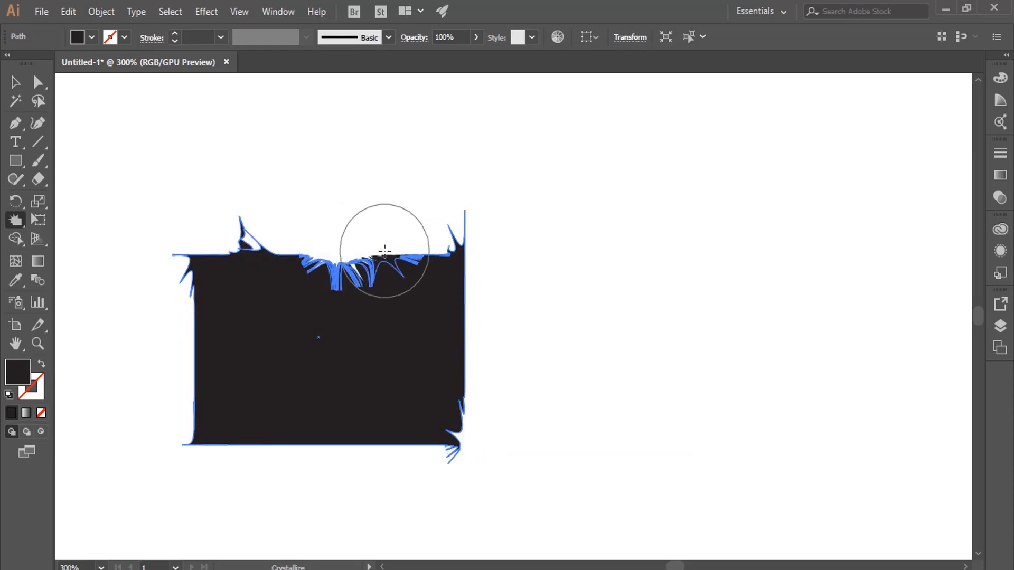
pyautogui.moveTo(211, 339); pyautogui.dragTo(204, 334)
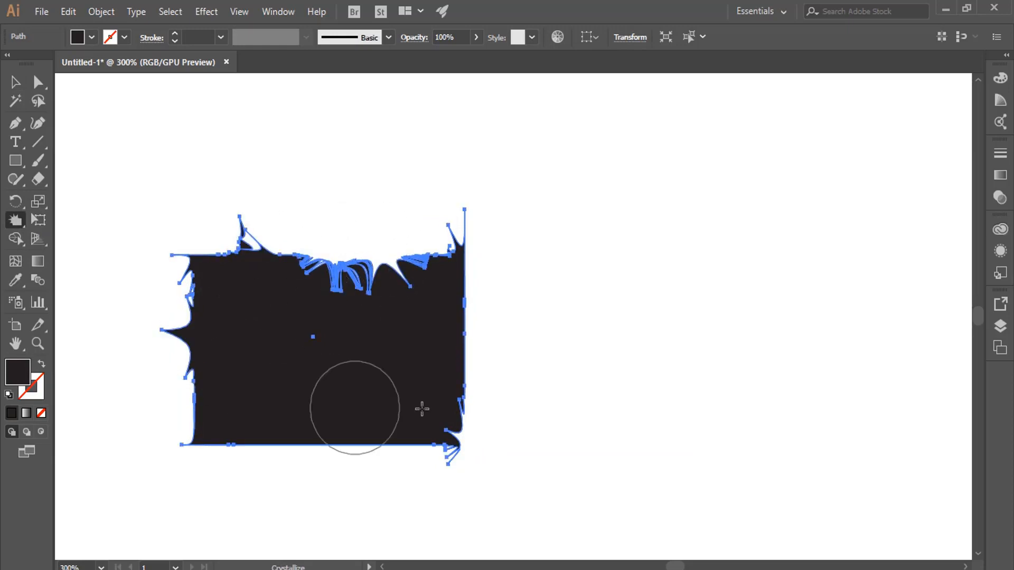
pyautogui.moveTo(473, 348); pyautogui.dragTo(470, 344)
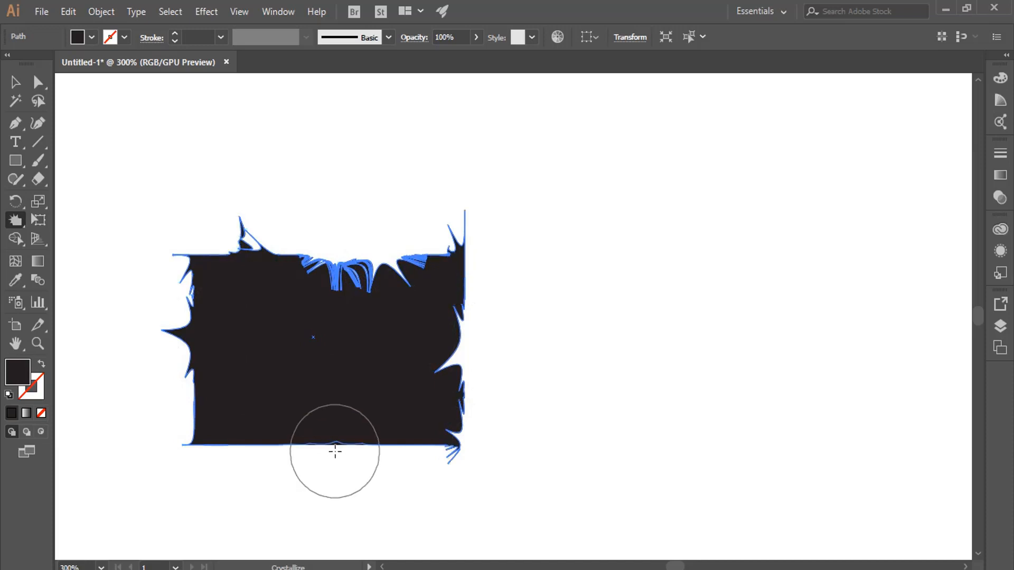
pyautogui.moveTo(335, 452); pyautogui.dragTo(334, 452)
pyautogui.moveTo(224, 446); pyautogui.dragTo(224, 443)
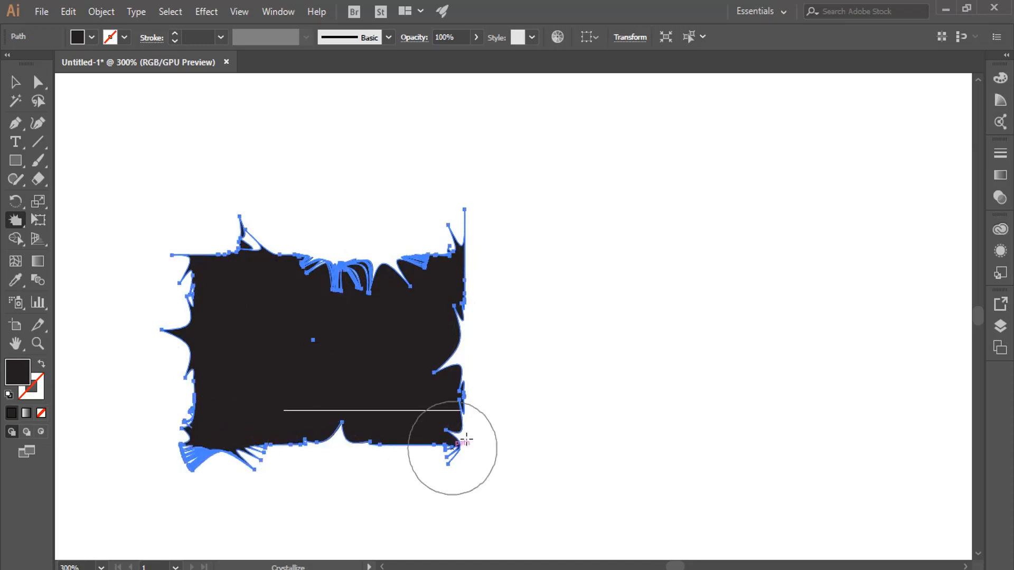
pyautogui.moveTo(204, 250); pyautogui.dragTo(240, 294)
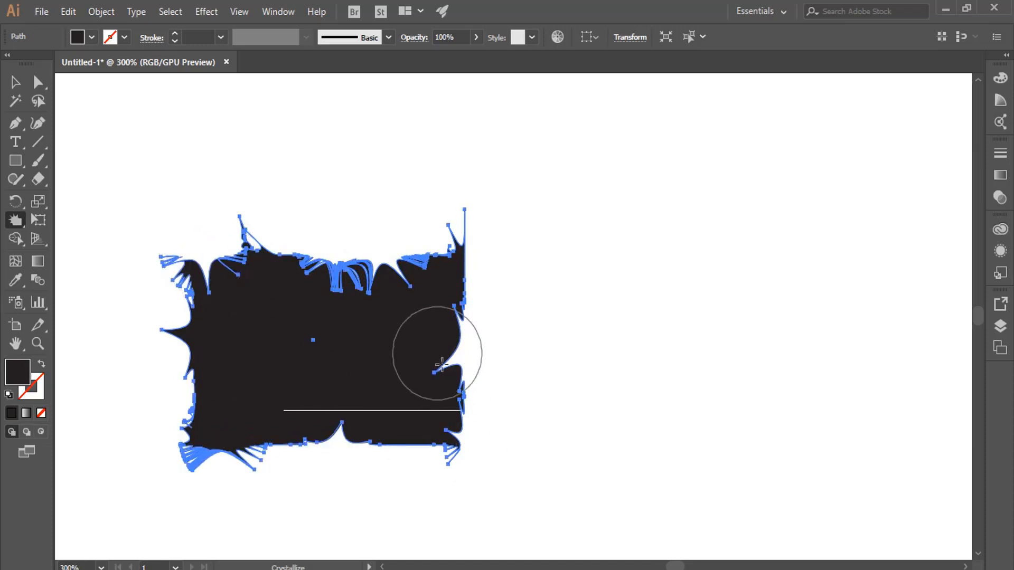
pyautogui.moveTo(442, 364)
pyautogui.mouseDown()
pyautogui.moveTo(468, 407)
pyautogui.moveTo(385, 423)
pyautogui.moveTo(391, 442)
pyautogui.mouseUp()
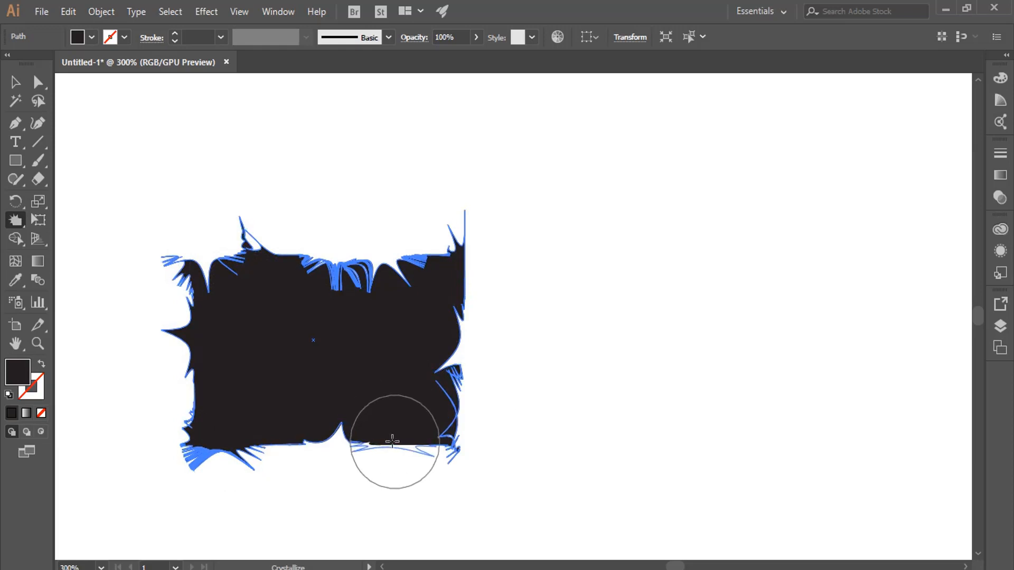
# - Move the crystallized shape toward the middle of the canvas, deselect it to view the result, and delete it
pyautogui.press('v')
pyautogui.click(285, 119)
pyautogui.moveTo(430, 398); pyautogui.dragTo(586, 365)
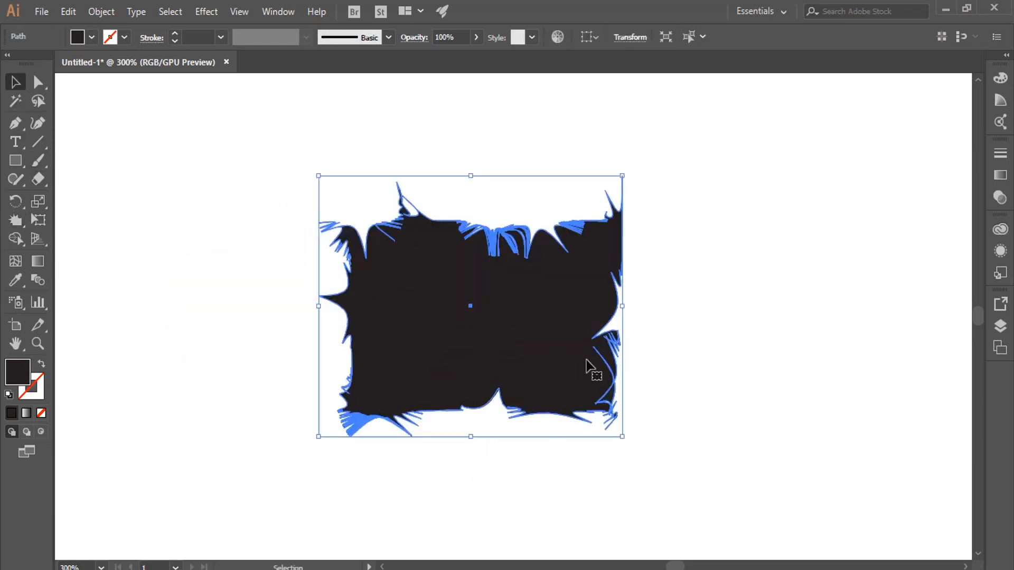
pyautogui.click(788, 341)
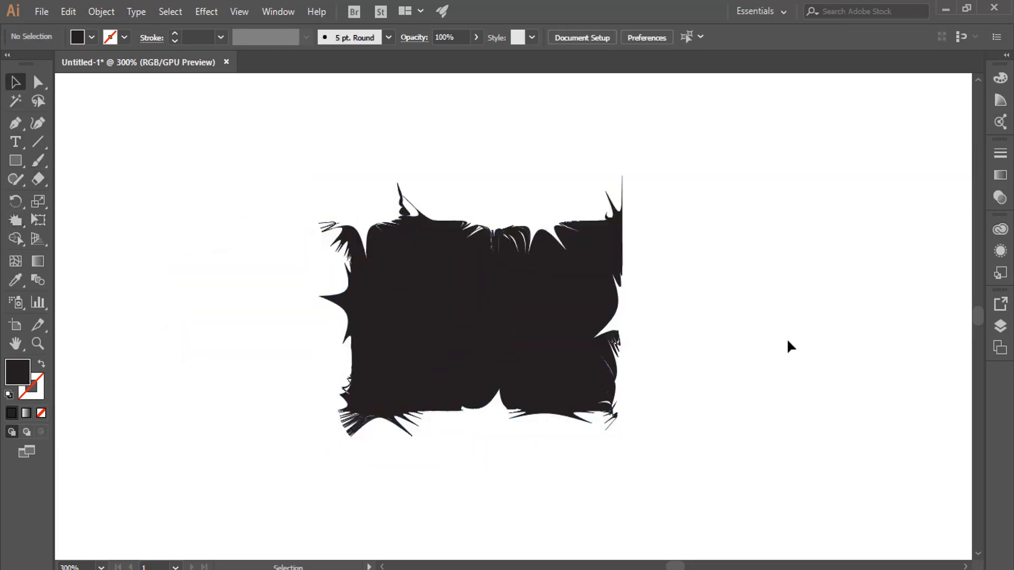
pyautogui.moveTo(558, 398); pyautogui.dragTo(528, 414)
pyautogui.press('Delete')
# - Draw a black ellipse about 96 px wide and 100 px high near the middle of the canvas
pyautogui.click(16, 160)
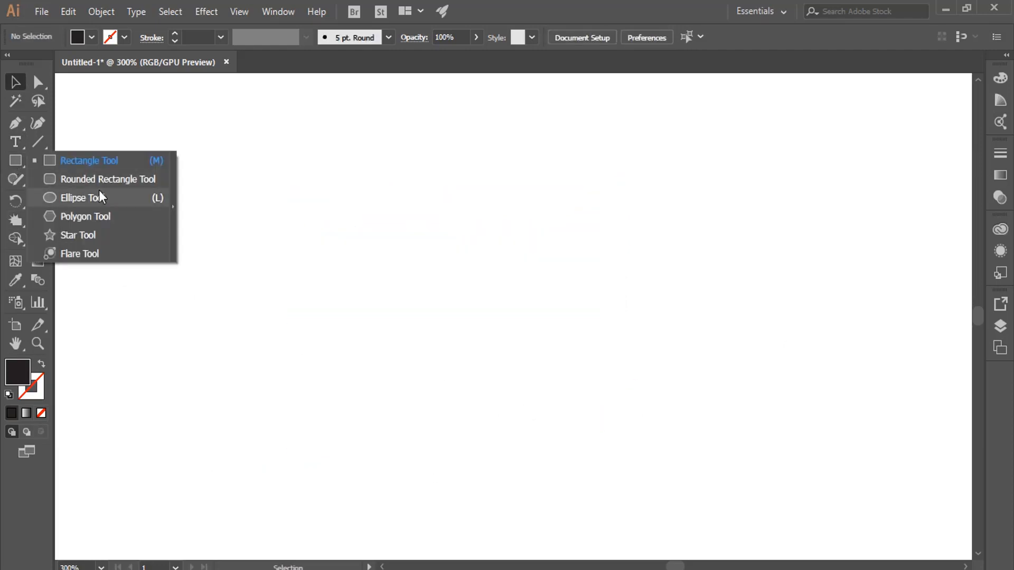
pyautogui.click(99, 194)
pyautogui.moveTo(331, 215); pyautogui.dragTo(547, 448)
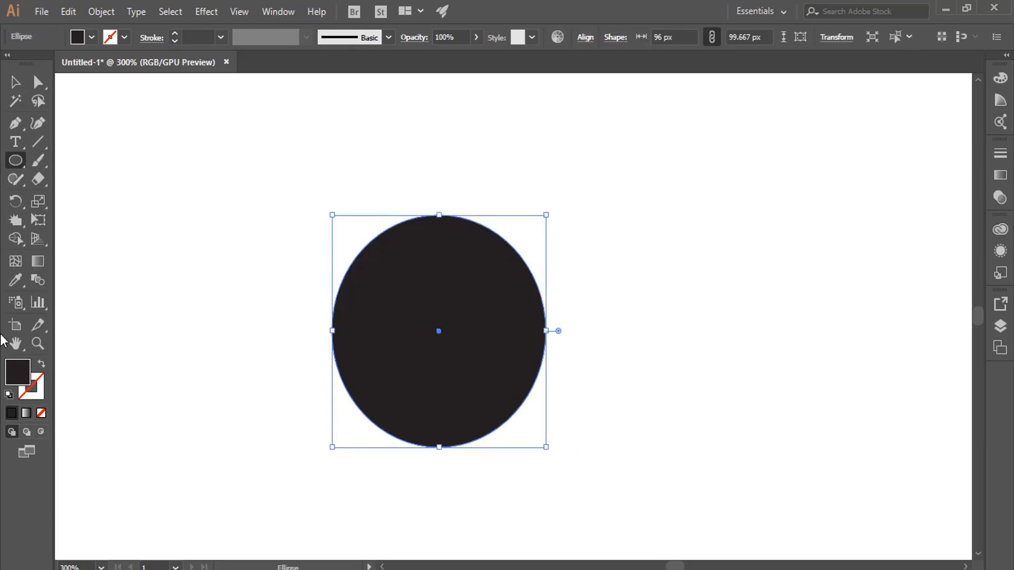
# - Roughen the ellipse's outline into spikes all around with short Crystallize Tool strokes
pyautogui.click(18, 238)
pyautogui.click(98, 333)
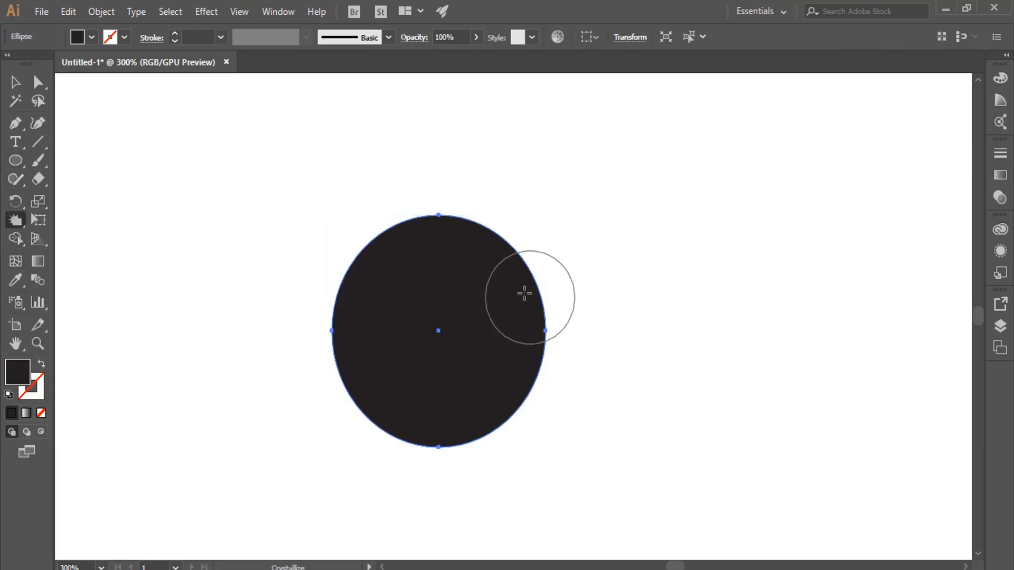
pyautogui.moveTo(519, 262); pyautogui.dragTo(519, 262)
pyautogui.moveTo(437, 213); pyautogui.dragTo(437, 214)
pyautogui.moveTo(372, 245)
pyautogui.mouseDown()
pyautogui.moveTo(340, 306)
pyautogui.moveTo(335, 355)
pyautogui.moveTo(382, 420)
pyautogui.mouseUp()
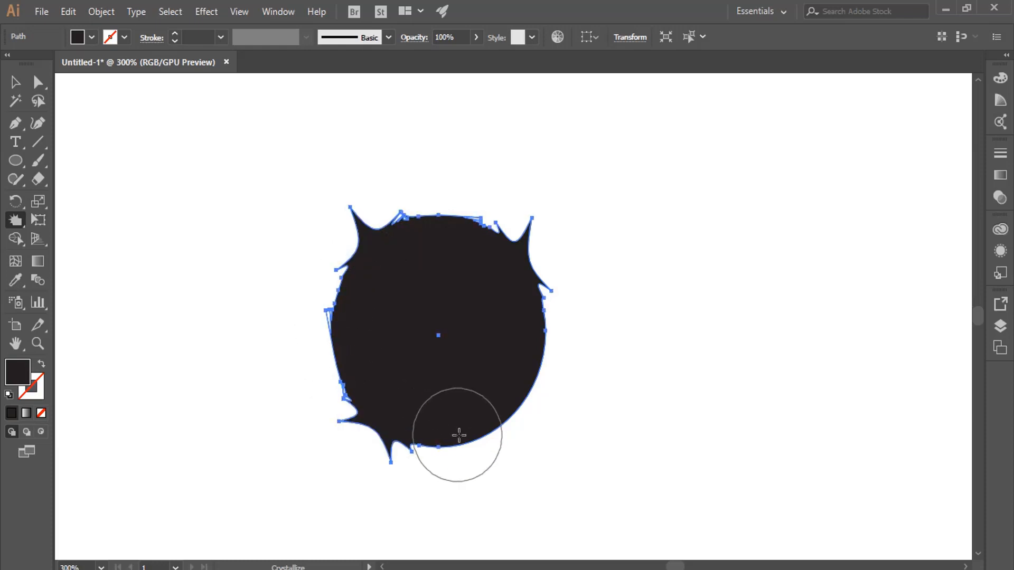
pyautogui.moveTo(459, 435); pyautogui.dragTo(461, 430)
pyautogui.moveTo(536, 380); pyautogui.dragTo(525, 389)
pyautogui.moveTo(355, 294); pyautogui.dragTo(344, 276)
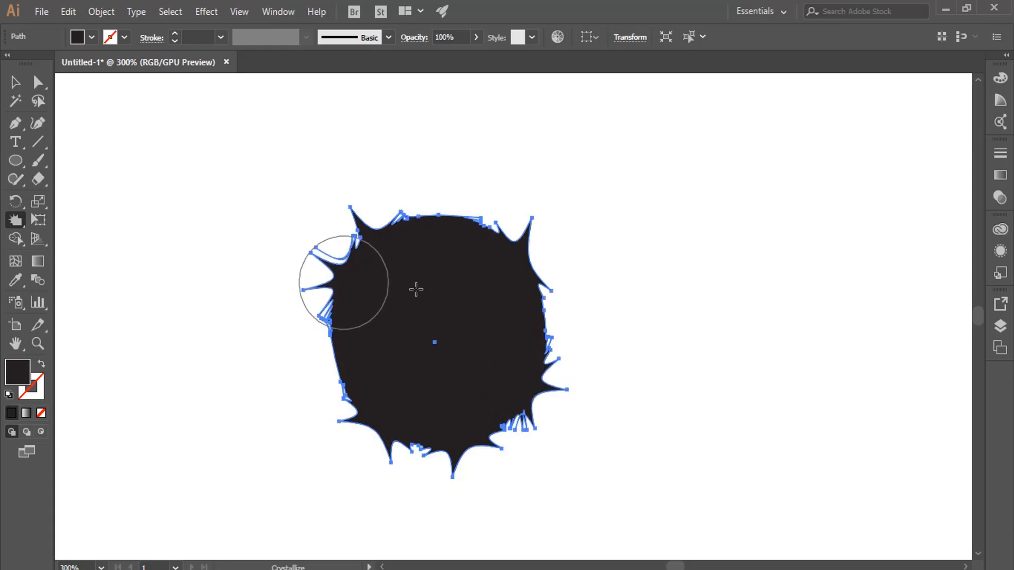
pyautogui.moveTo(464, 230); pyautogui.dragTo(428, 227)
pyautogui.moveTo(527, 295); pyautogui.dragTo(424, 304)
# - Reposition the crystallized ellipse on the canvas, deselect it to view its spikes, and delete it
pyautogui.click(19, 86)
pyautogui.click(139, 255)
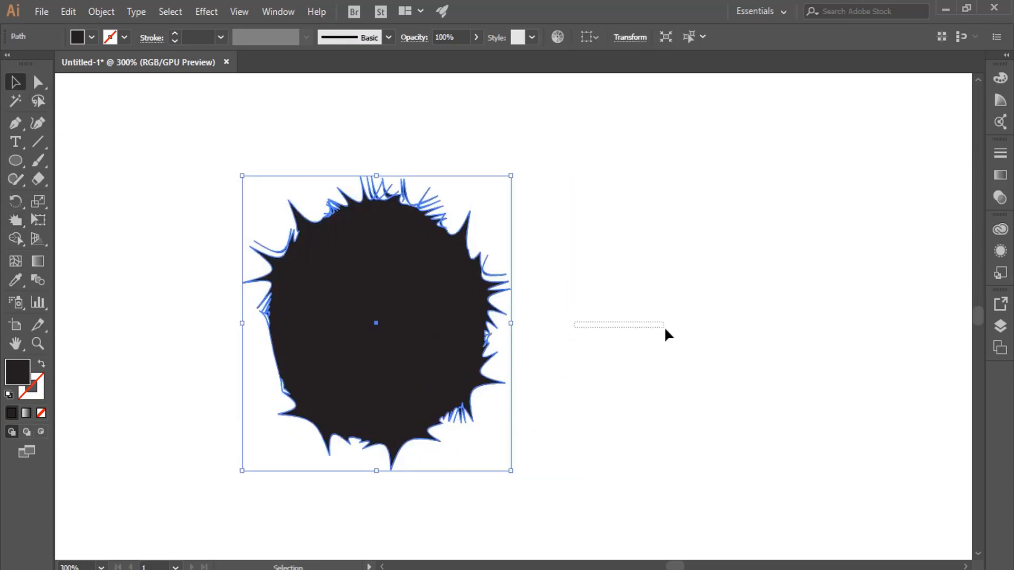
pyautogui.moveTo(664, 330); pyautogui.dragTo(665, 330)
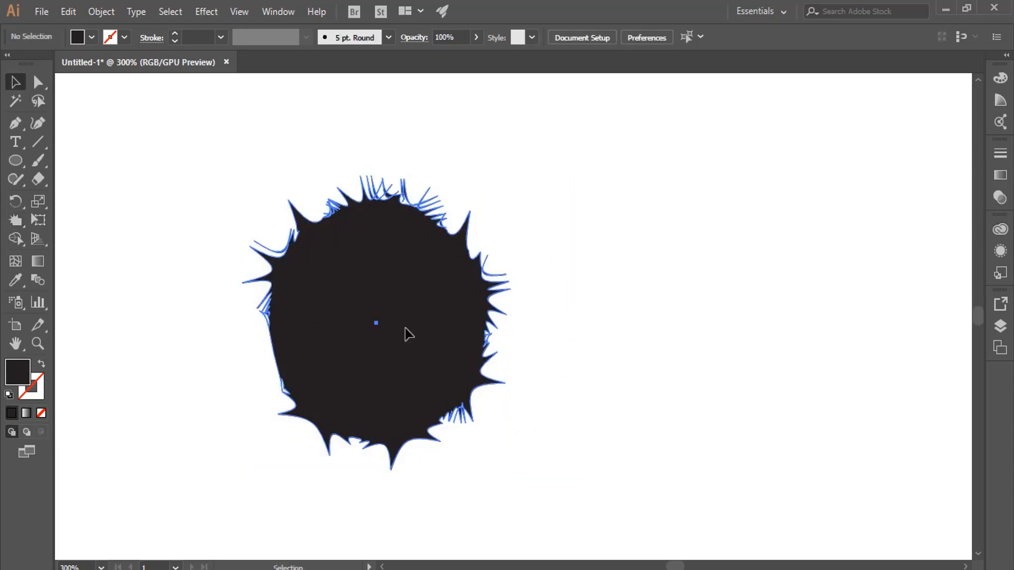
pyautogui.moveTo(409, 334); pyautogui.dragTo(481, 334)
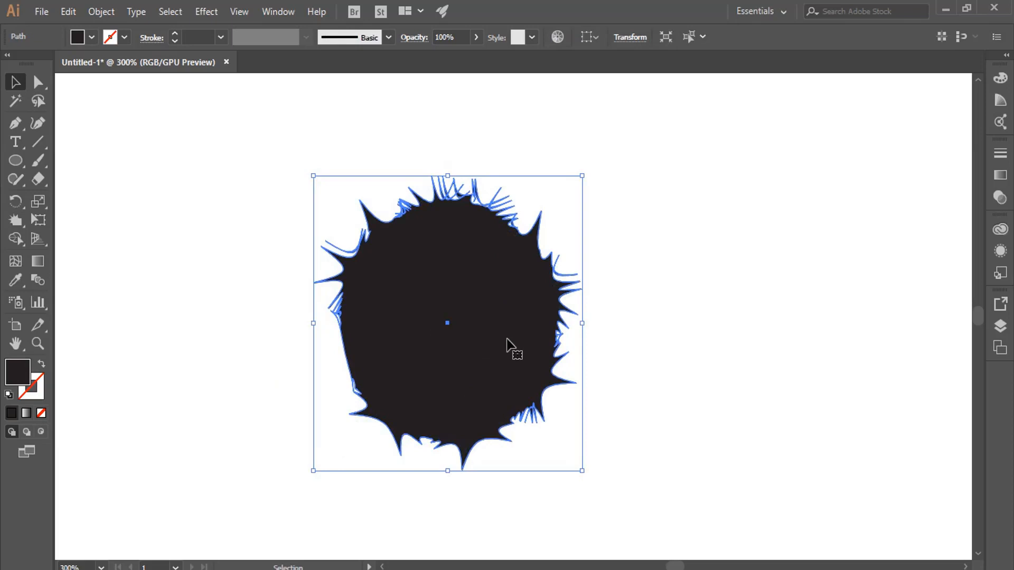
pyautogui.press('Delete')
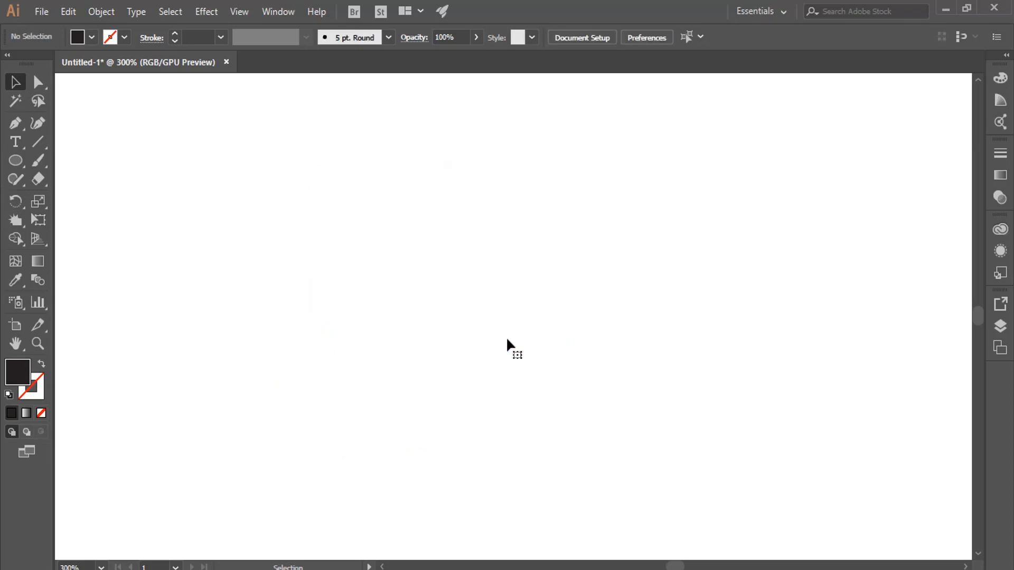
# - Draw a black rectangle in the middle of the canvas and shift it slightly to the right
pyautogui.click(12, 162)
pyautogui.click(89, 161)
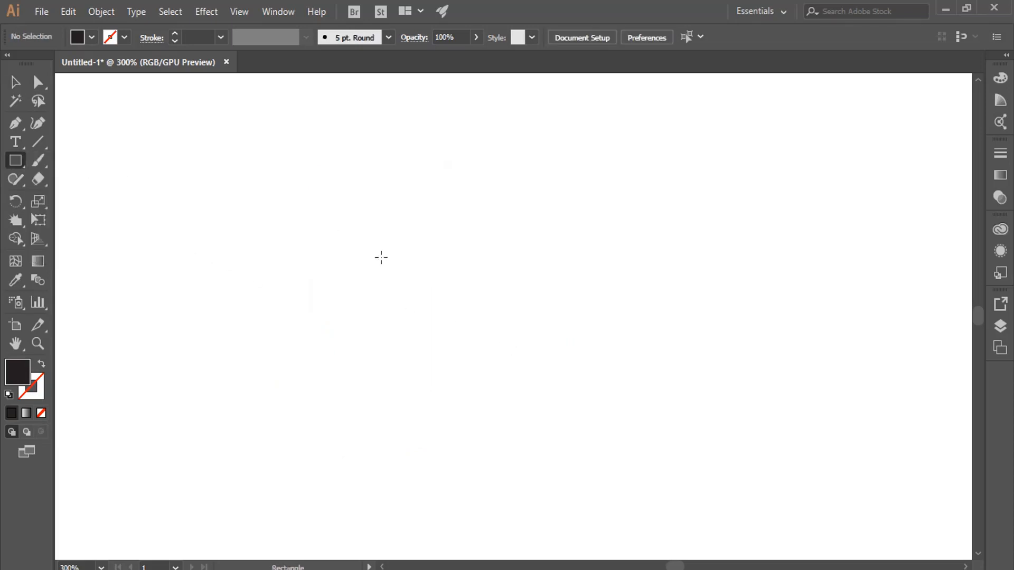
pyautogui.moveTo(298, 238); pyautogui.dragTo(636, 438)
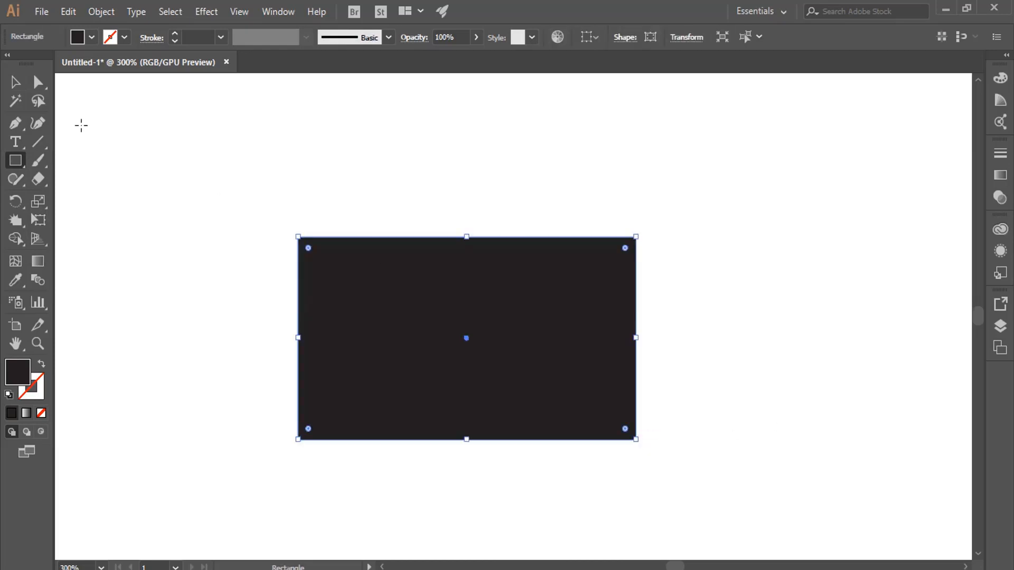
pyautogui.moveTo(478, 294); pyautogui.dragTo(483, 294)
# - Wrinkle the rectangle's top edge from its left corner to its right corner with the Wrinkle Tool, and deselect the shape
pyautogui.click(13, 223)
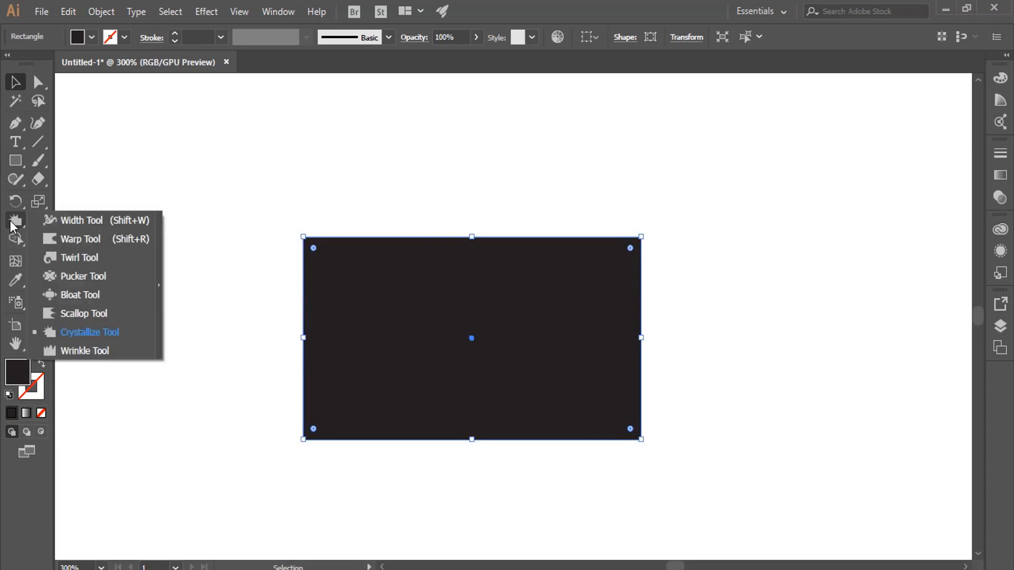
pyautogui.click(118, 351)
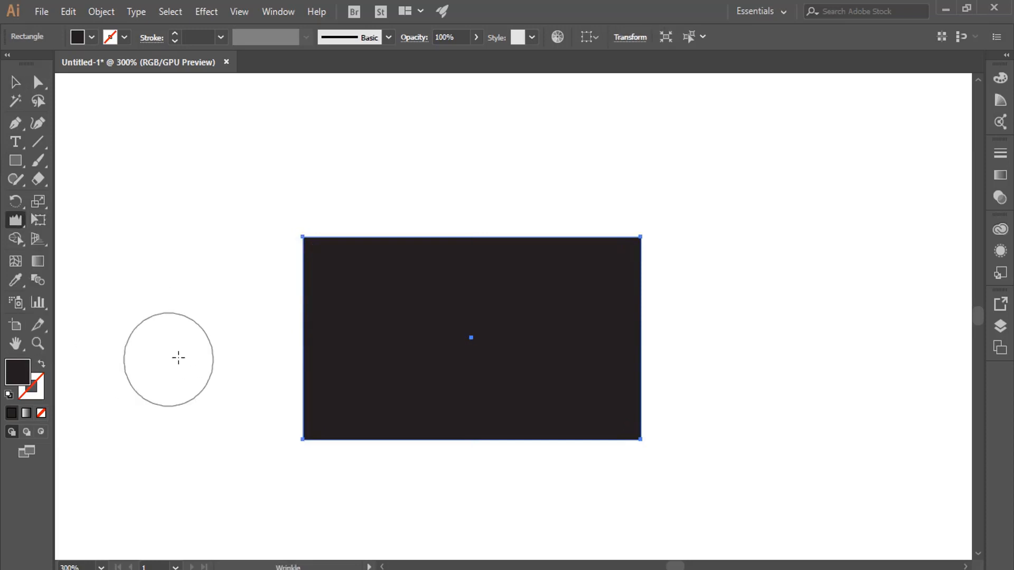
pyautogui.moveTo(333, 243); pyautogui.dragTo(322, 216)
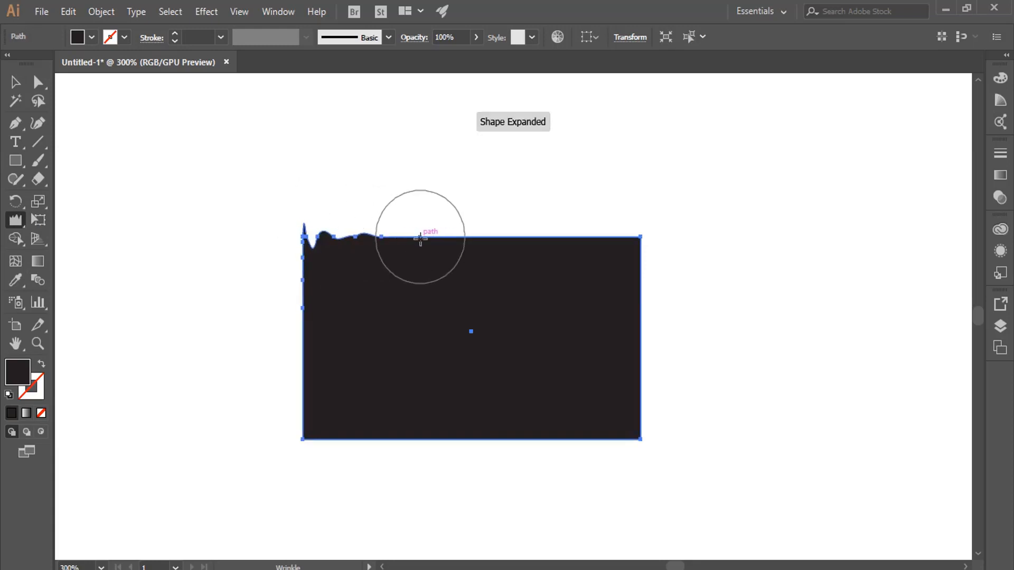
pyautogui.moveTo(421, 239); pyautogui.dragTo(495, 237)
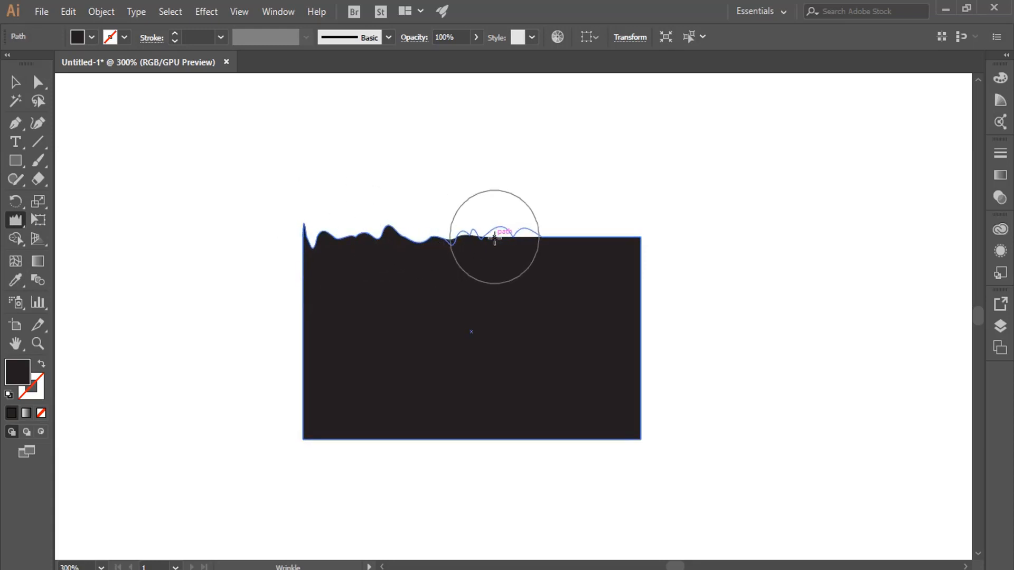
pyautogui.moveTo(494, 237); pyautogui.dragTo(494, 238)
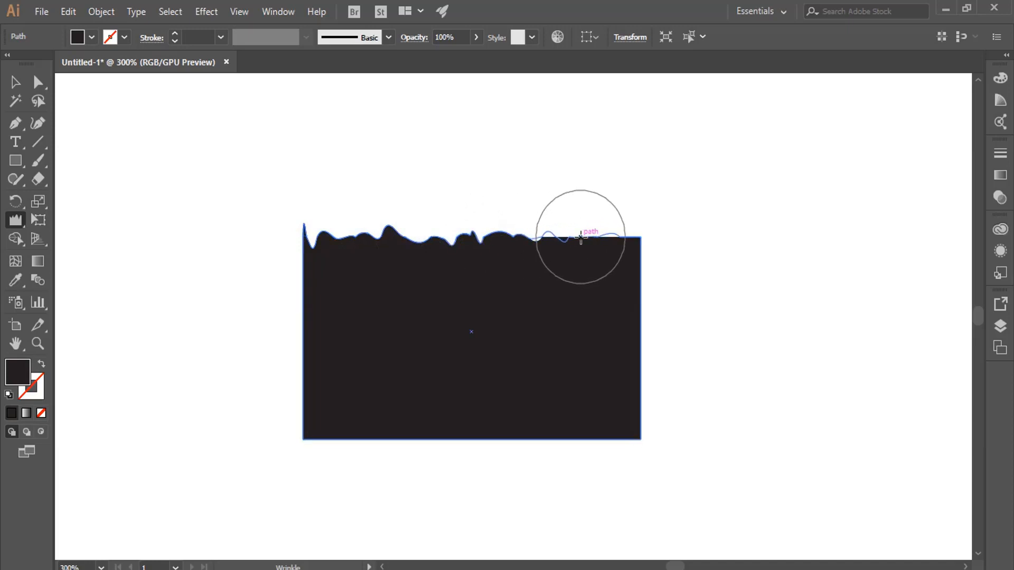
pyautogui.moveTo(580, 237)
pyautogui.mouseDown()
pyautogui.moveTo(615, 231)
pyautogui.moveTo(606, 230)
pyautogui.mouseUp()
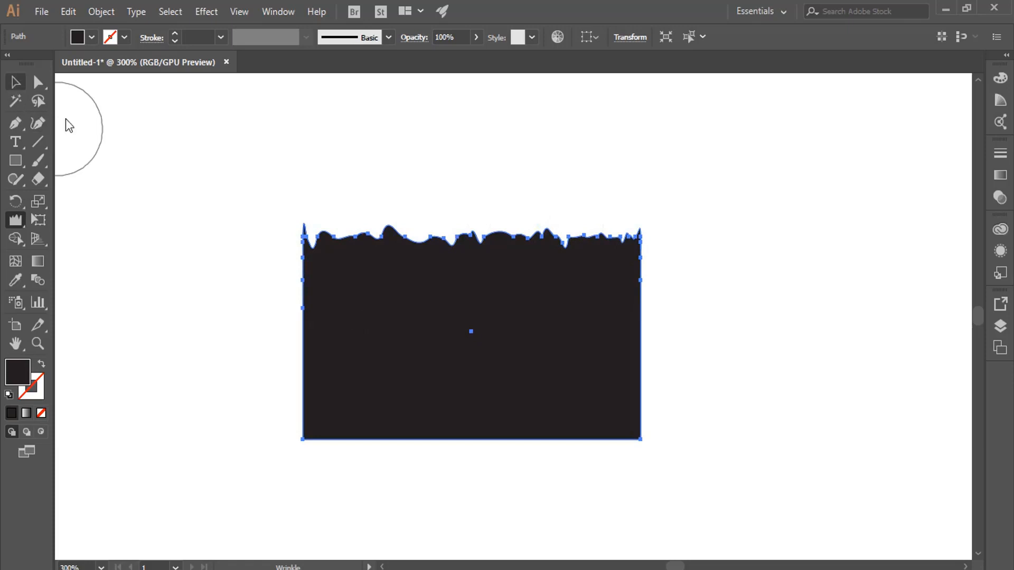
pyautogui.click(15, 82)
pyautogui.click(132, 227)
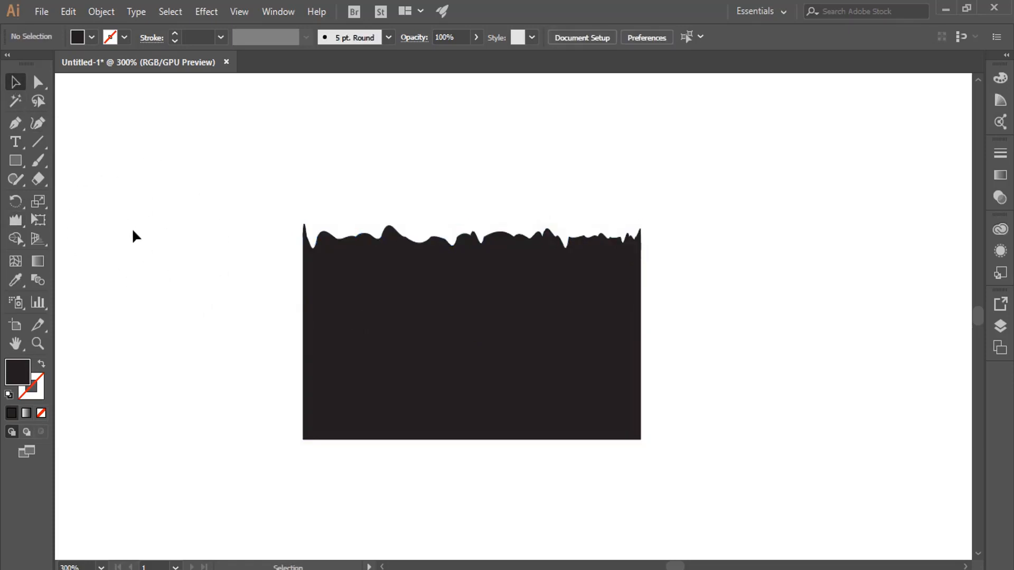
# - Delete the wrinkled rectangle and draw a wider, shorter black rectangle in its place
pyautogui.click(474, 340)
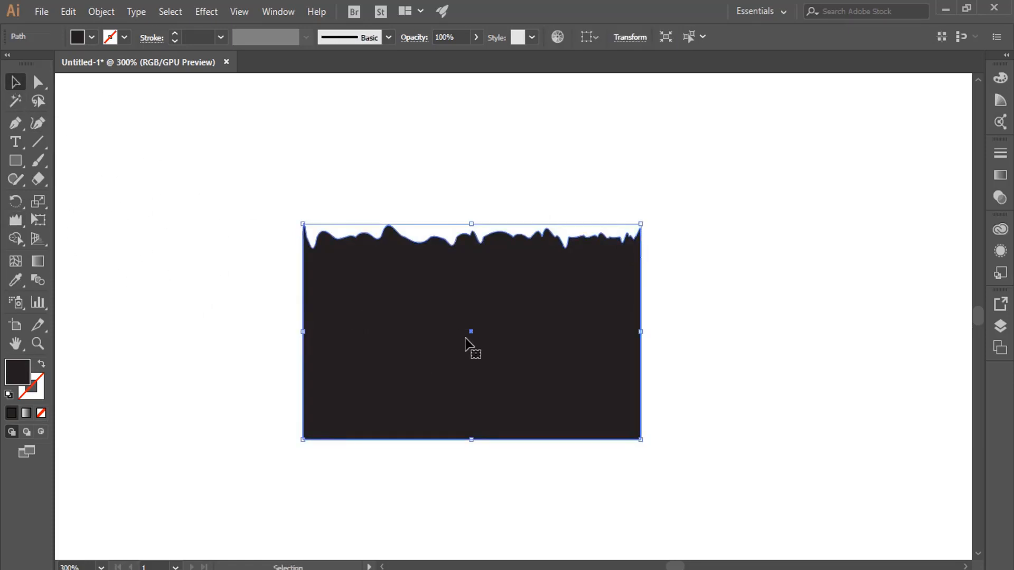
pyautogui.press('Delete')
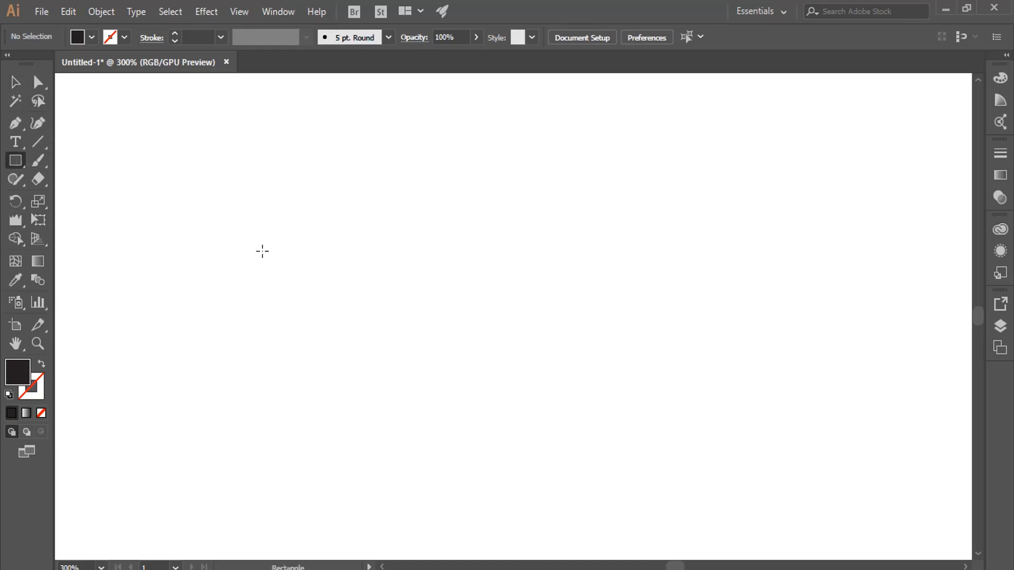
pyautogui.moveTo(257, 247)
pyautogui.mouseDown()
pyautogui.moveTo(613, 417)
pyautogui.moveTo(681, 419)
pyautogui.mouseUp()
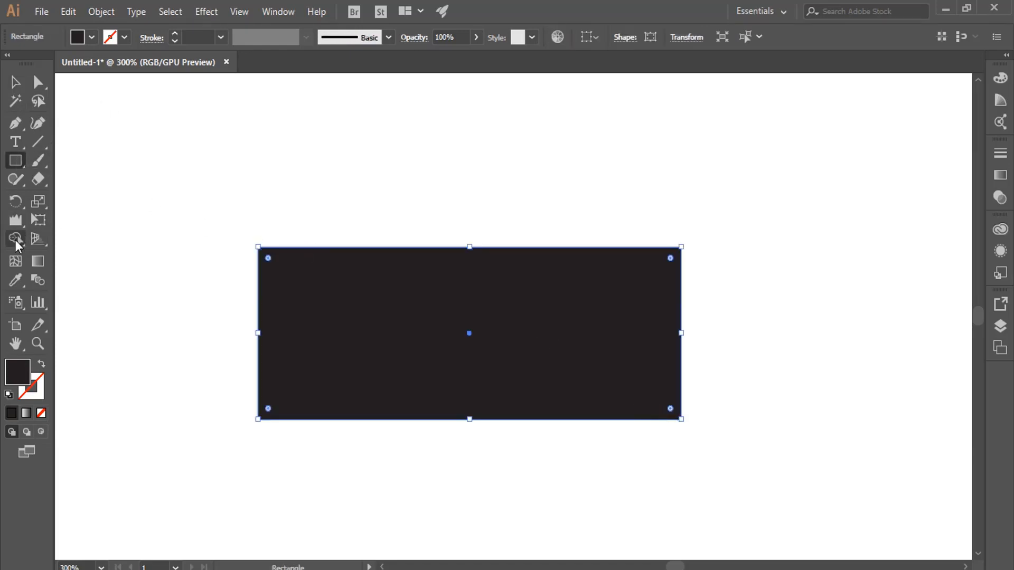
# - Wrinkle the left end of the new rectangle's top edge with the Wrinkle Tool, then check the result unselected
pyautogui.moveTo(17, 226); pyautogui.dragTo(84, 351)
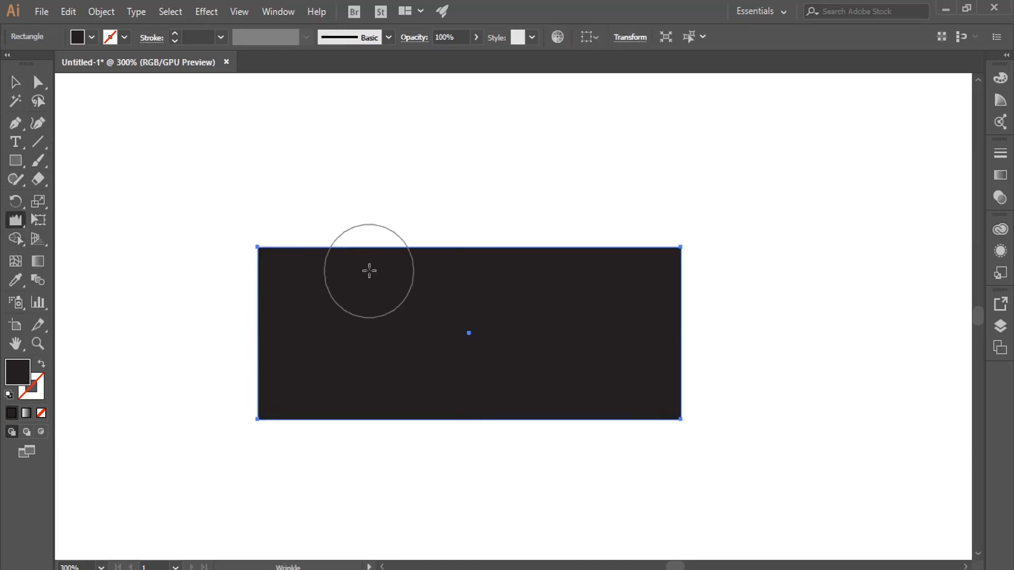
pyautogui.moveTo(304, 248); pyautogui.dragTo(310, 267)
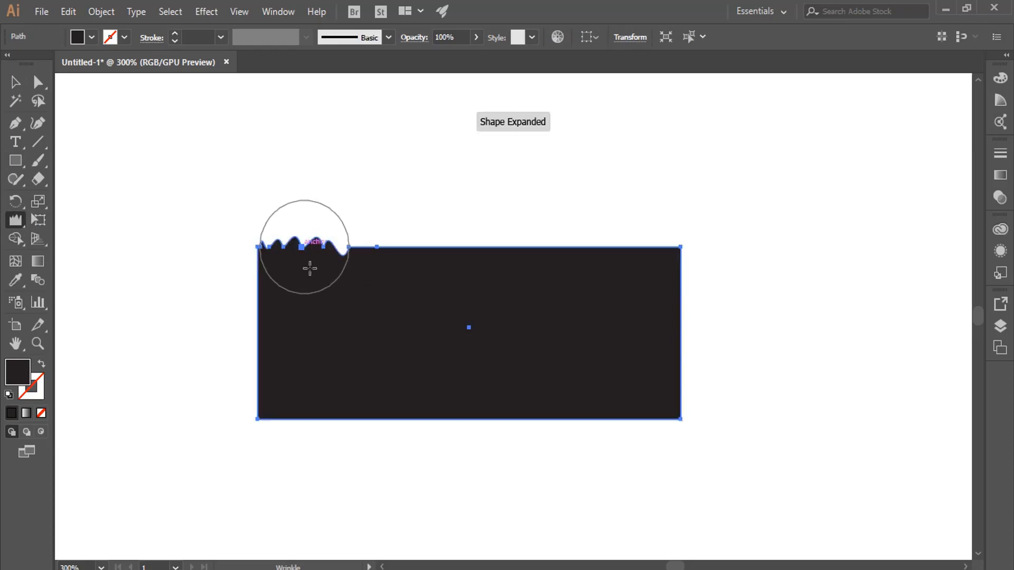
pyautogui.click(15, 82)
pyautogui.click(133, 213)
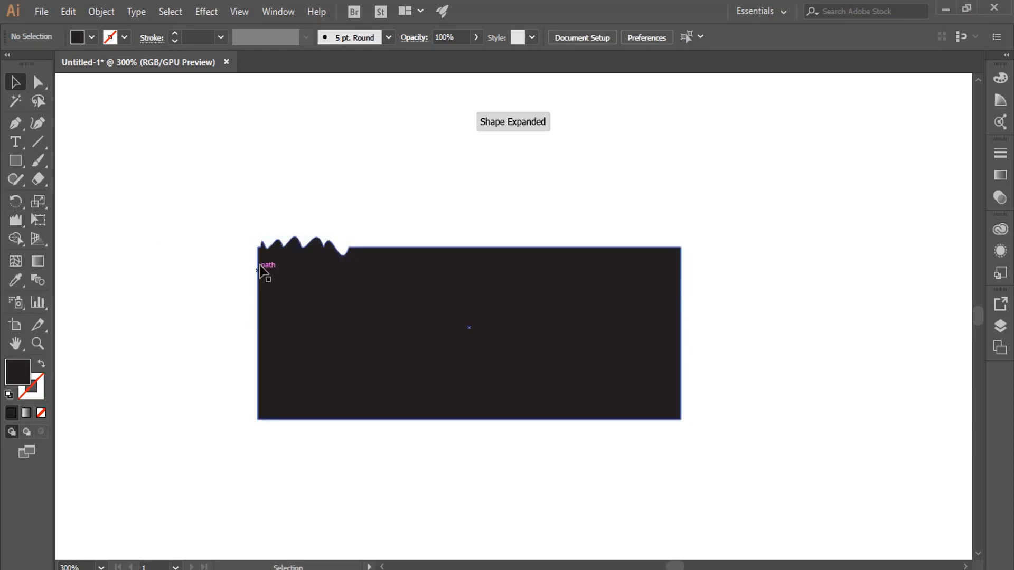
pyautogui.click(317, 264)
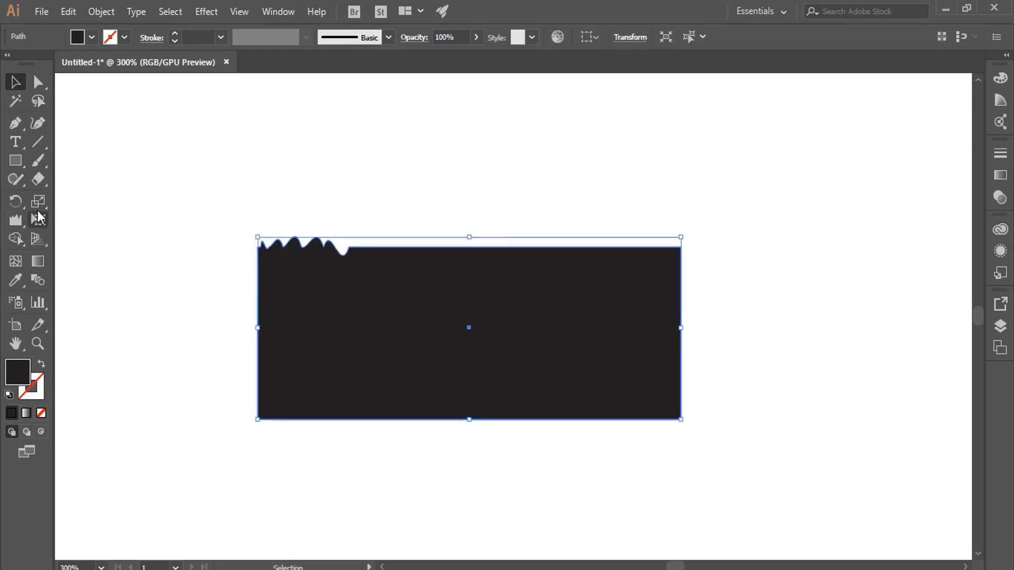
# - Extend the wrinkles along the middle and right part of the rectangle's top edge with the Wrinkle Tool, and deselect the shape
pyautogui.click(16, 220)
pyautogui.moveTo(392, 263)
pyautogui.mouseDown()
pyautogui.moveTo(372, 255)
pyautogui.moveTo(441, 251)
pyautogui.mouseUp()
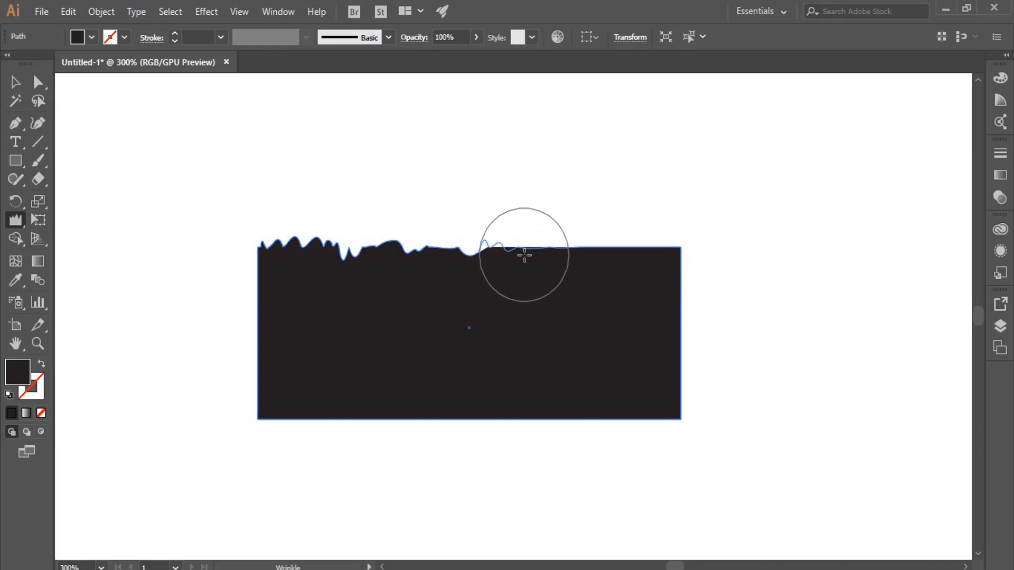
pyautogui.moveTo(524, 254); pyautogui.dragTo(639, 247)
pyautogui.moveTo(524, 252); pyautogui.dragTo(526, 252)
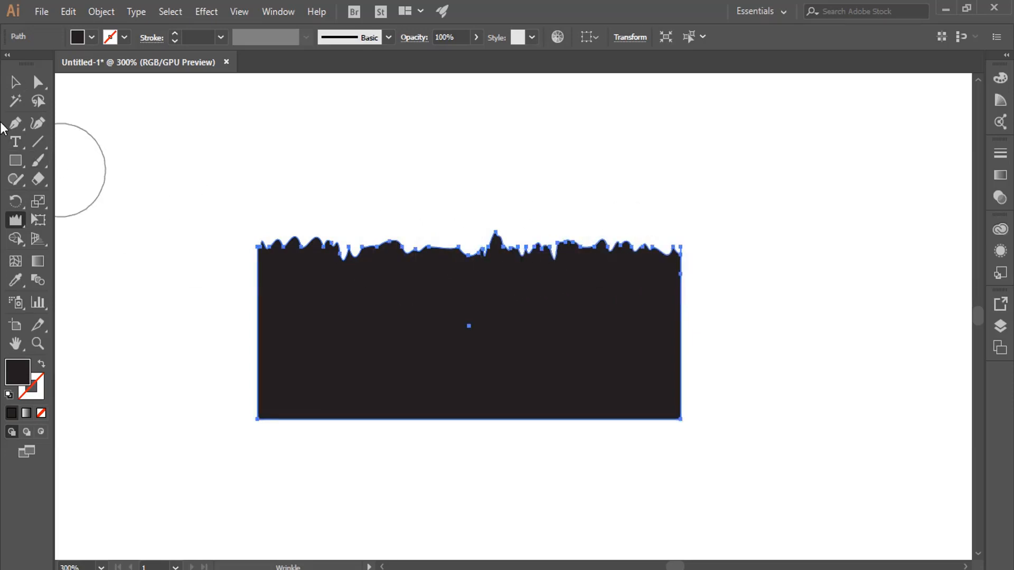
pyautogui.click(15, 82)
pyautogui.click(247, 237)
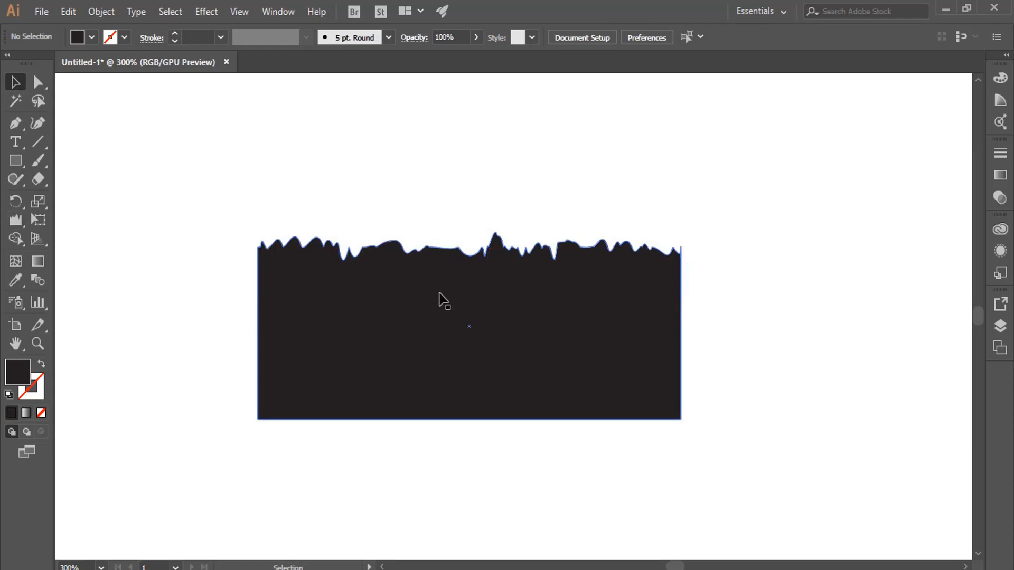
# - Move the wrinkled rectangle around the canvas to show its top edge, and delete it
pyautogui.moveTo(437, 345); pyautogui.dragTo(420, 283)
pyautogui.moveTo(457, 249); pyautogui.dragTo(463, 296)
pyautogui.click(100, 243)
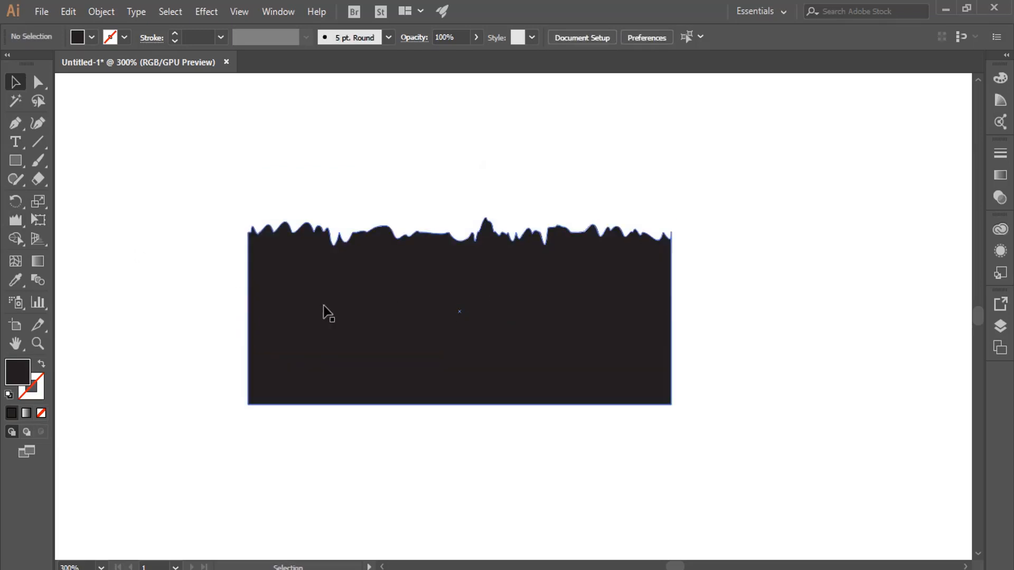
pyautogui.moveTo(423, 334); pyautogui.dragTo(403, 361)
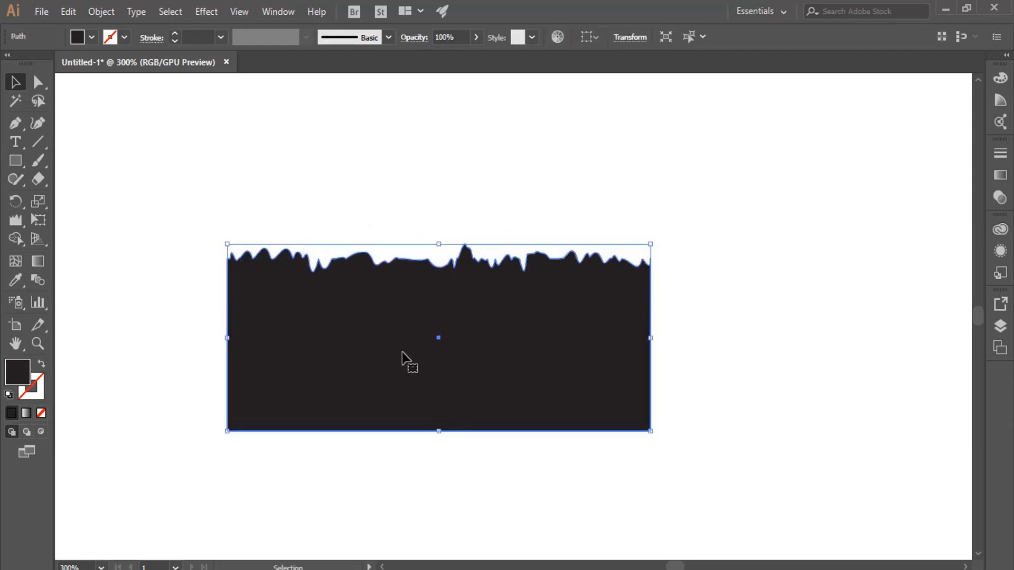
pyautogui.press('Delete')
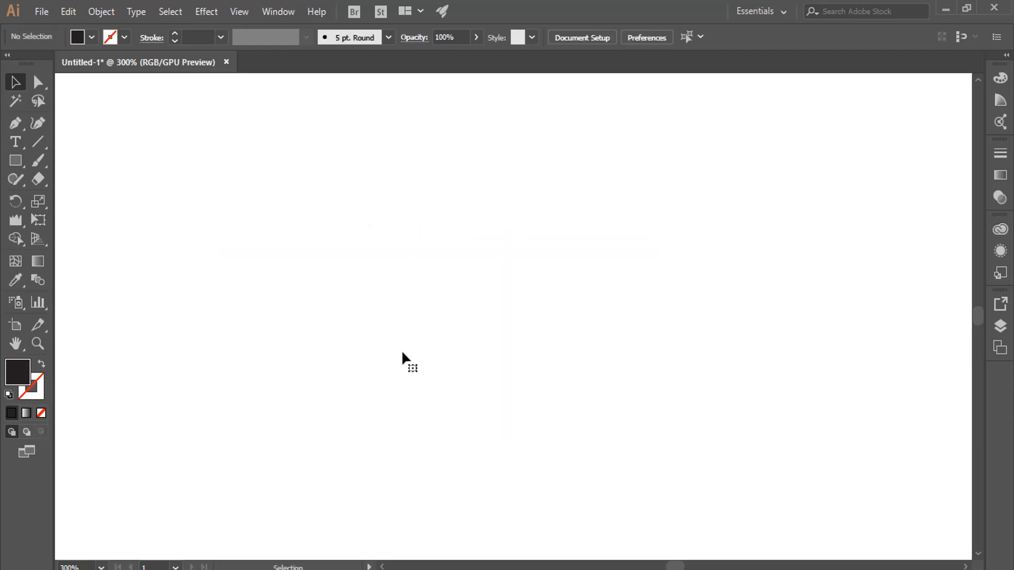